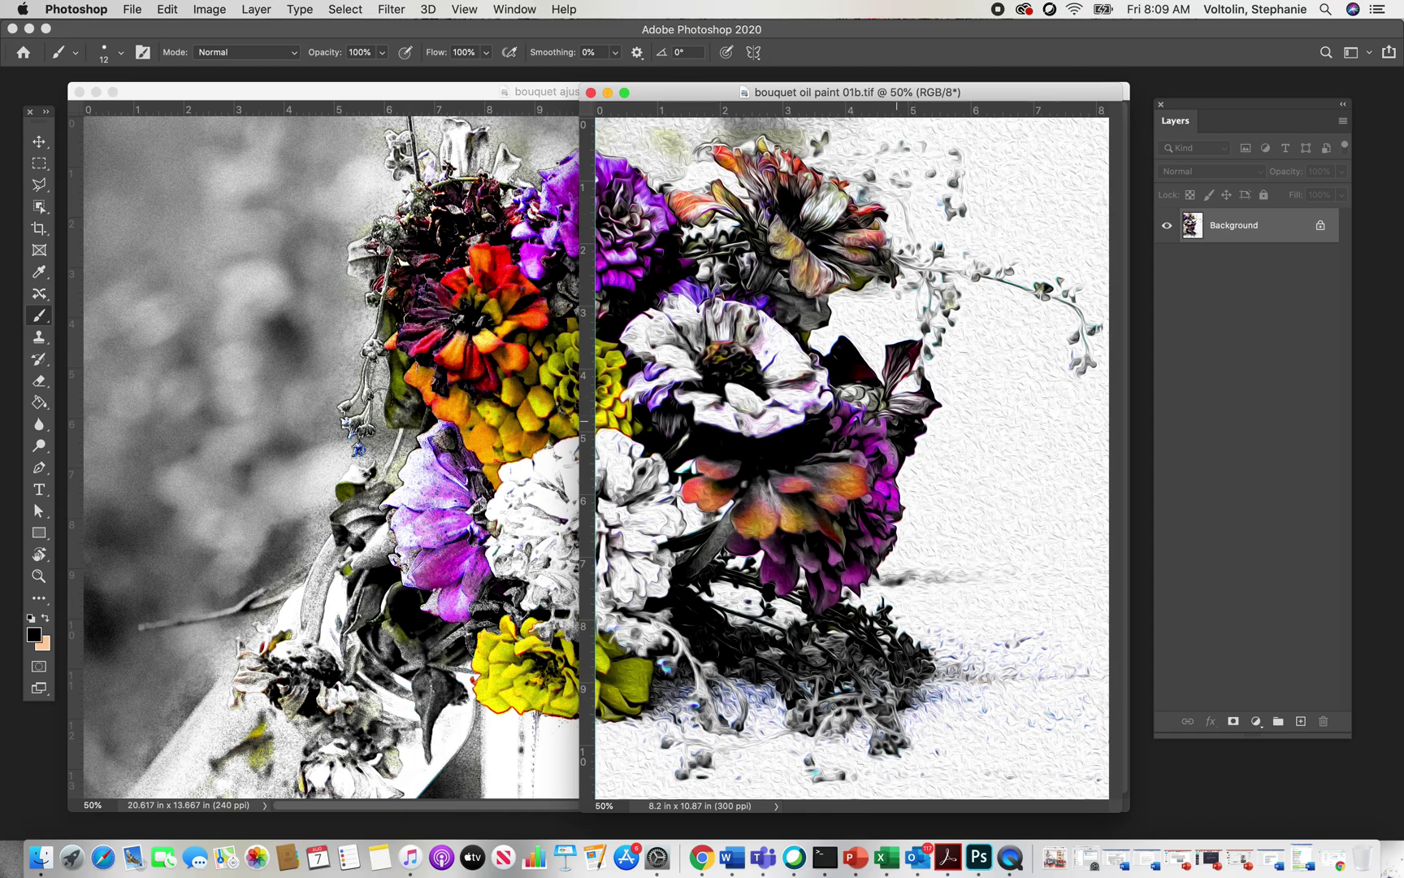
- Compare bouquet oil paint 01b.tif with the adjusted bouquet image by shifting its window around, and close the oil paint file
{"action": "left_click_drag", "start_coordinate": [859, 94], "coordinate": [863, 353]}
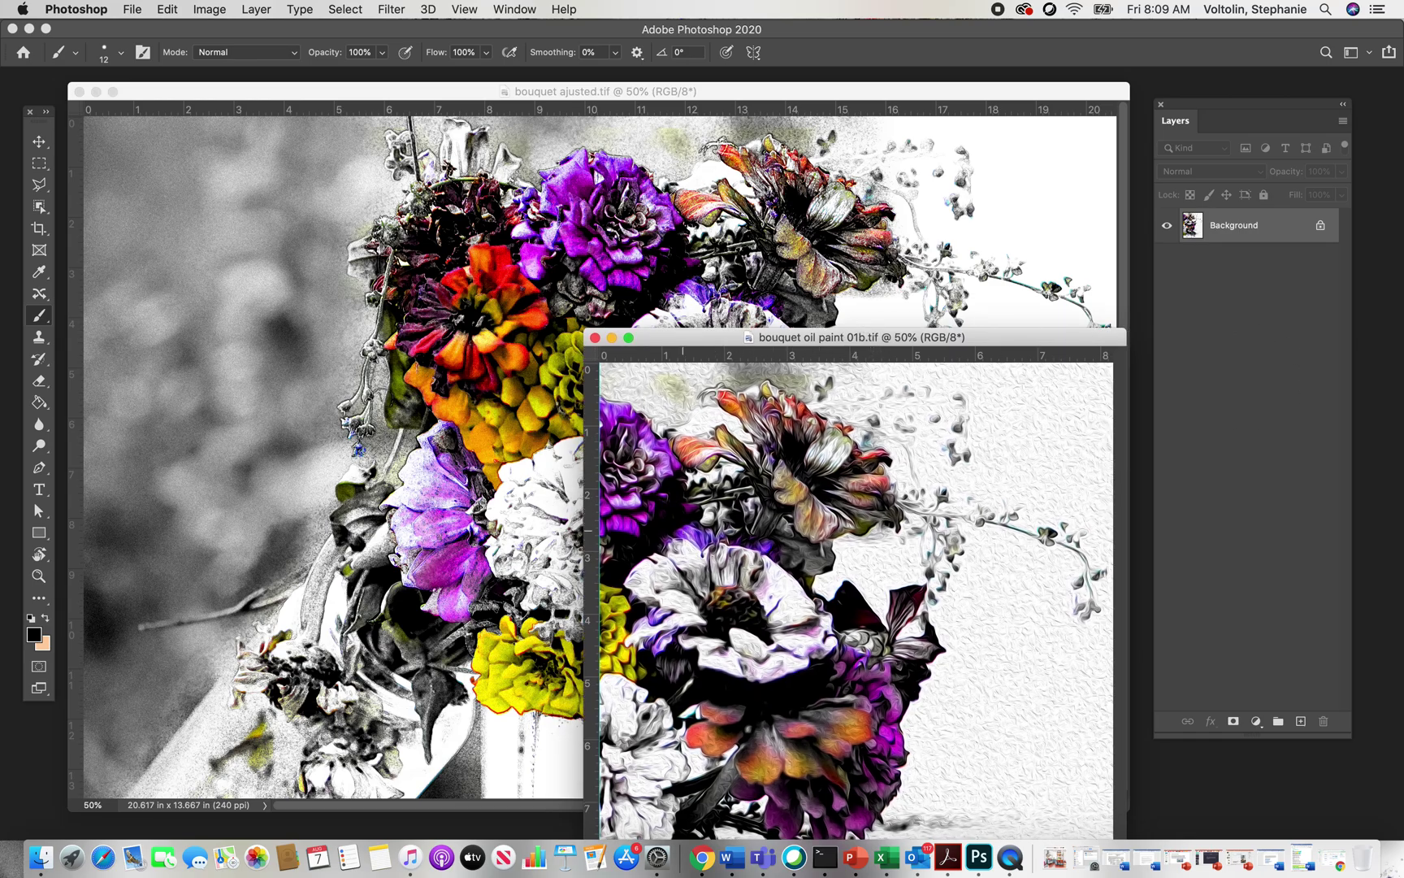
{"action": "mouse_move", "coordinate": [908, 336]}
{"action": "left_mouse_down"}
{"action": "mouse_move", "coordinate": [900, 114]}
{"action": "mouse_move", "coordinate": [902, 129]}
{"action": "left_mouse_up"}
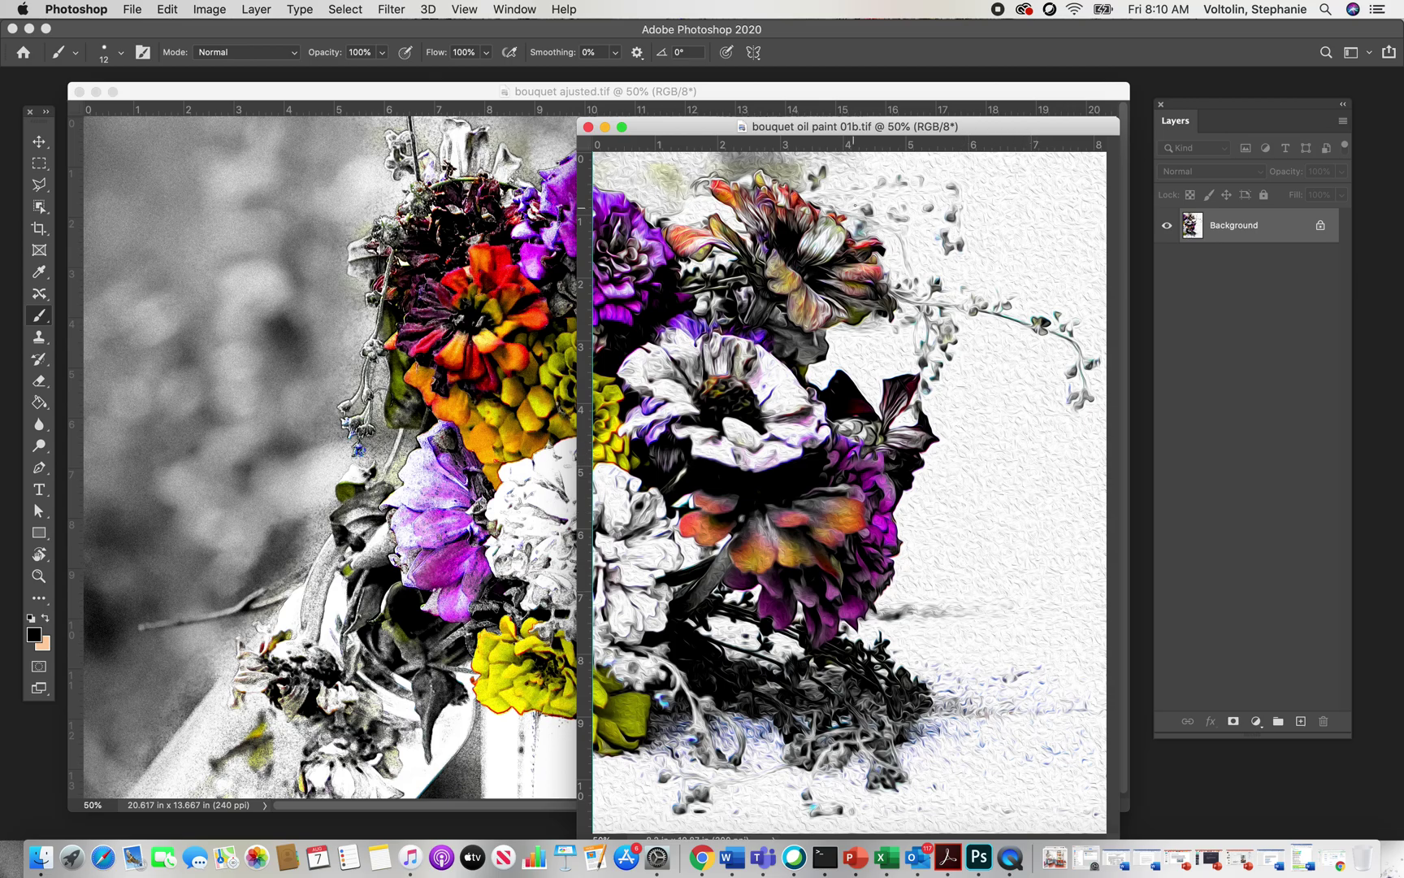
{"action": "mouse_move", "coordinate": [870, 129]}
{"action": "left_mouse_down"}
{"action": "mouse_move", "coordinate": [830, 677]}
{"action": "mouse_move", "coordinate": [715, 670]}
{"action": "left_mouse_up"}
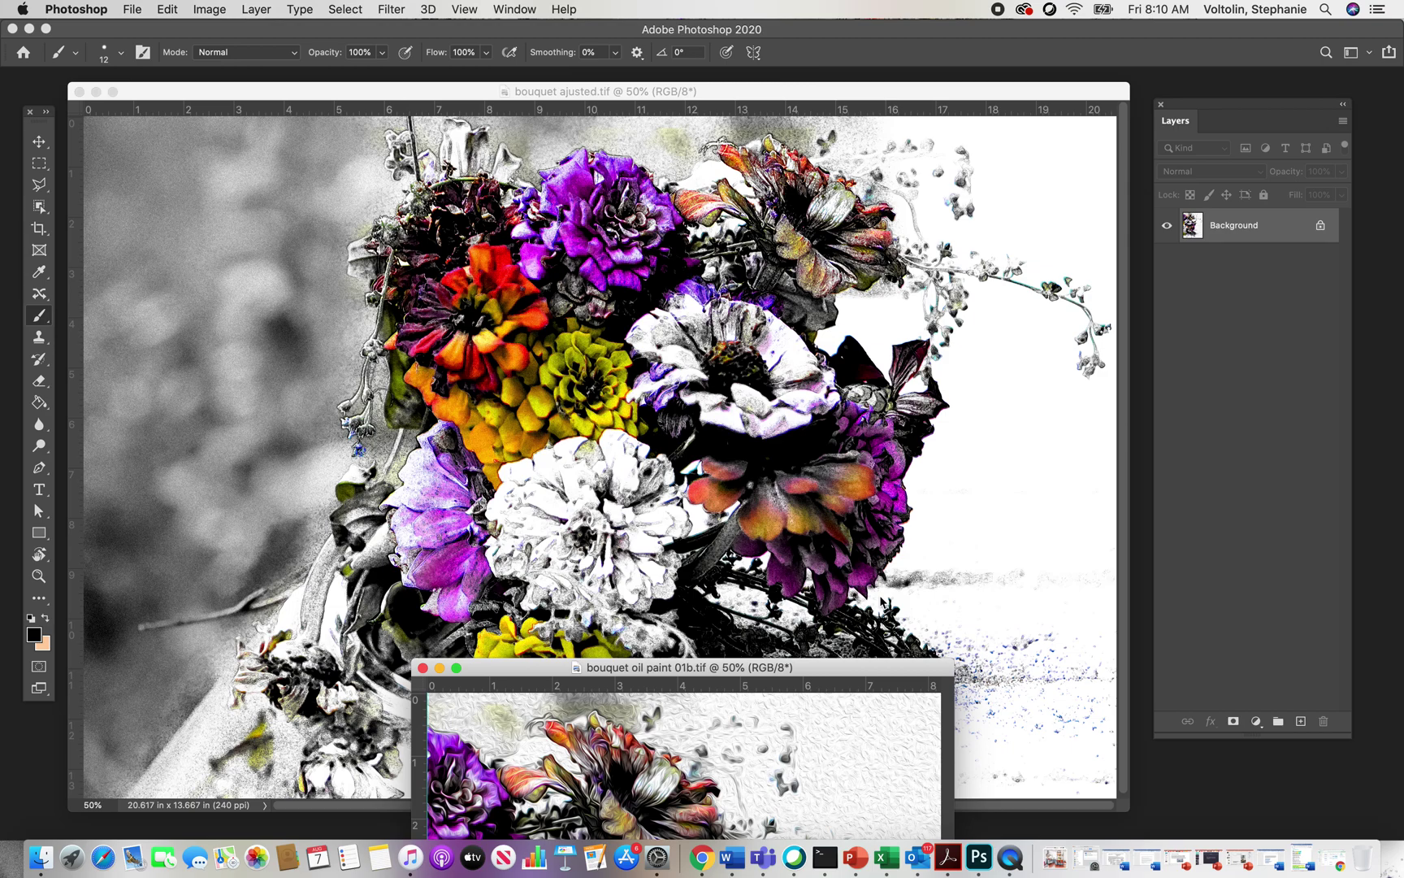
{"action": "mouse_move", "coordinate": [811, 668]}
{"action": "left_mouse_down"}
{"action": "mouse_move", "coordinate": [852, 371]}
{"action": "mouse_move", "coordinate": [860, 183]}
{"action": "left_mouse_up"}
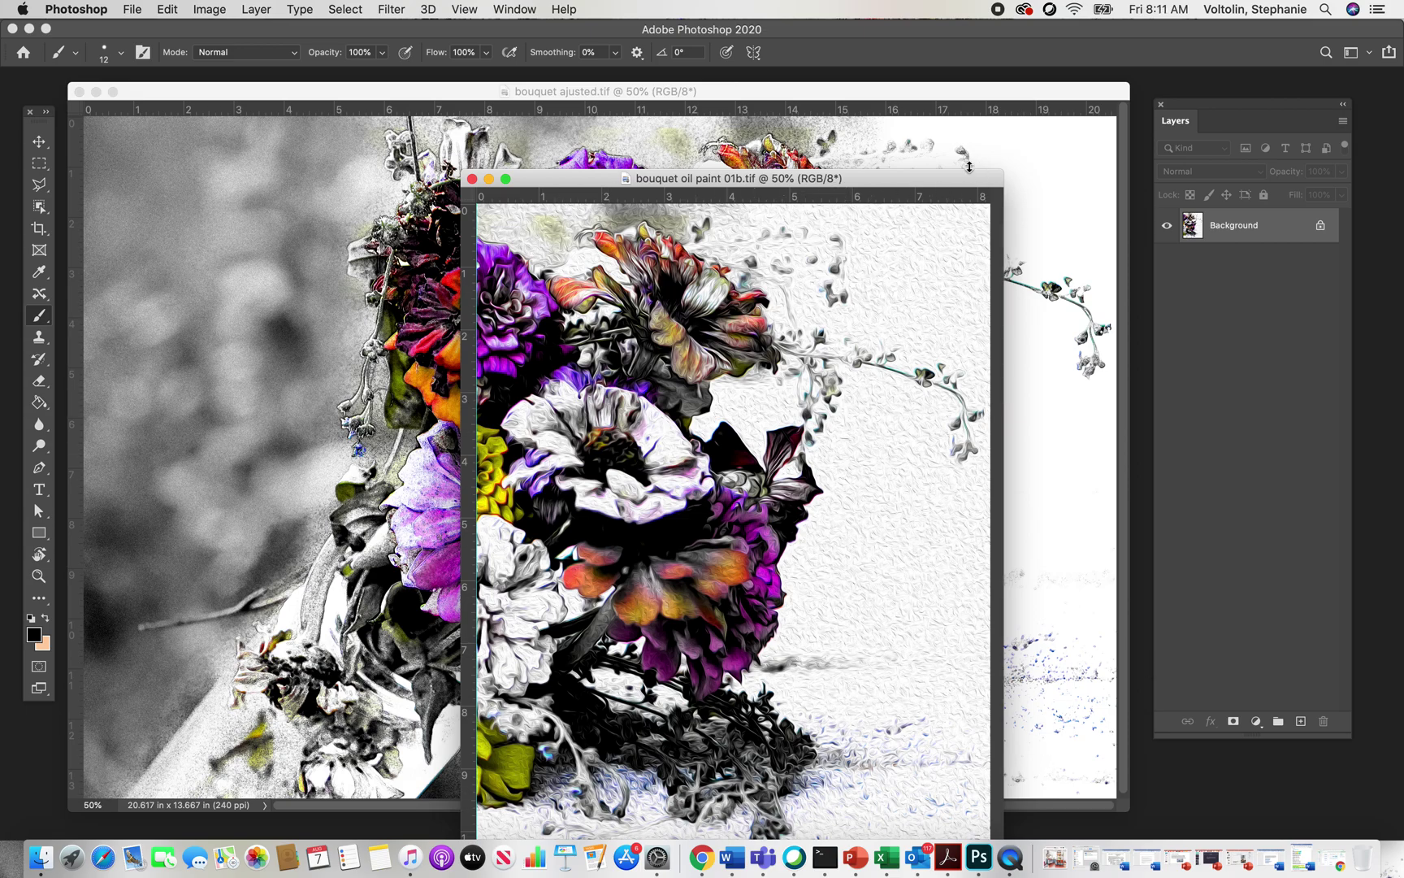
{"action": "left_click_drag", "start_coordinate": [873, 179], "coordinate": [864, 247]}
{"action": "mouse_move", "coordinate": [866, 303]}
{"action": "left_mouse_down"}
{"action": "mouse_move", "coordinate": [922, 670]}
{"action": "mouse_move", "coordinate": [950, 454]}
{"action": "mouse_move", "coordinate": [936, 123]}
{"action": "left_mouse_up"}
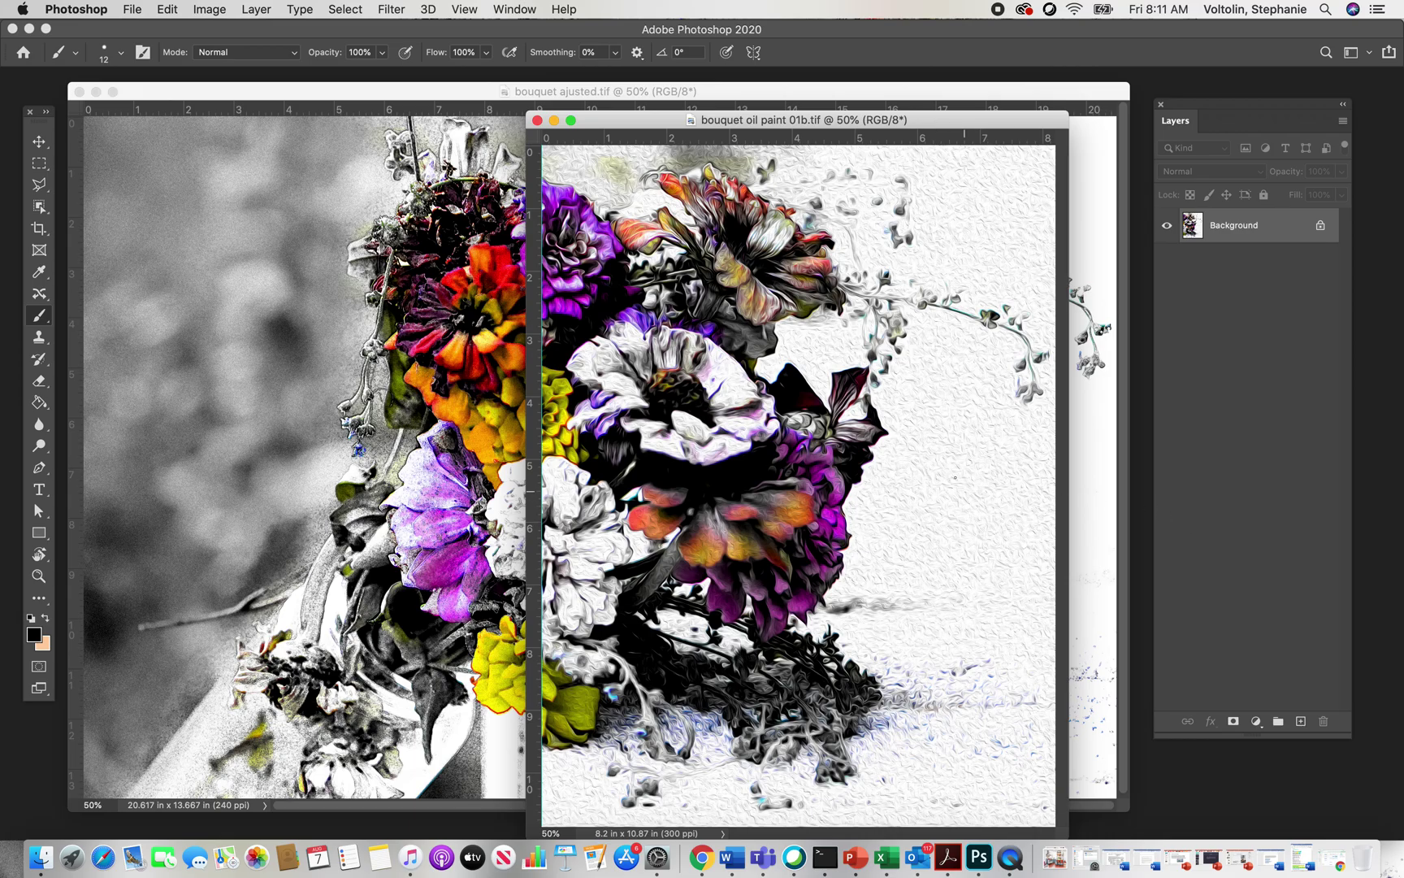
{"action": "left_click", "coordinate": [537, 119]}
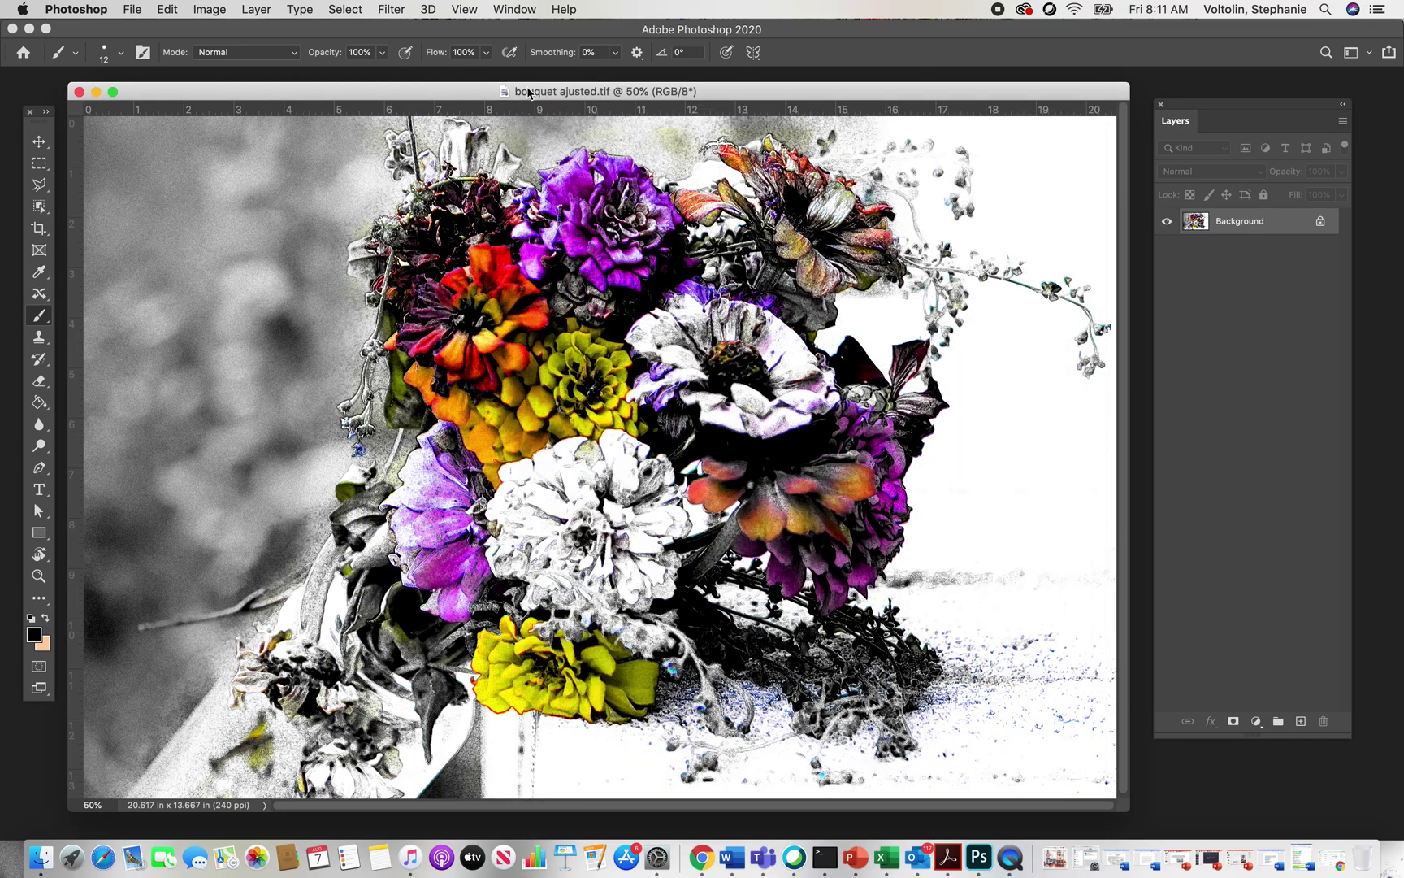
- Open the Filter Gallery for bouquet ajusted.tif and zoom the preview out to 33.3% to show the whole image
{"action": "left_click", "coordinate": [389, 9]}
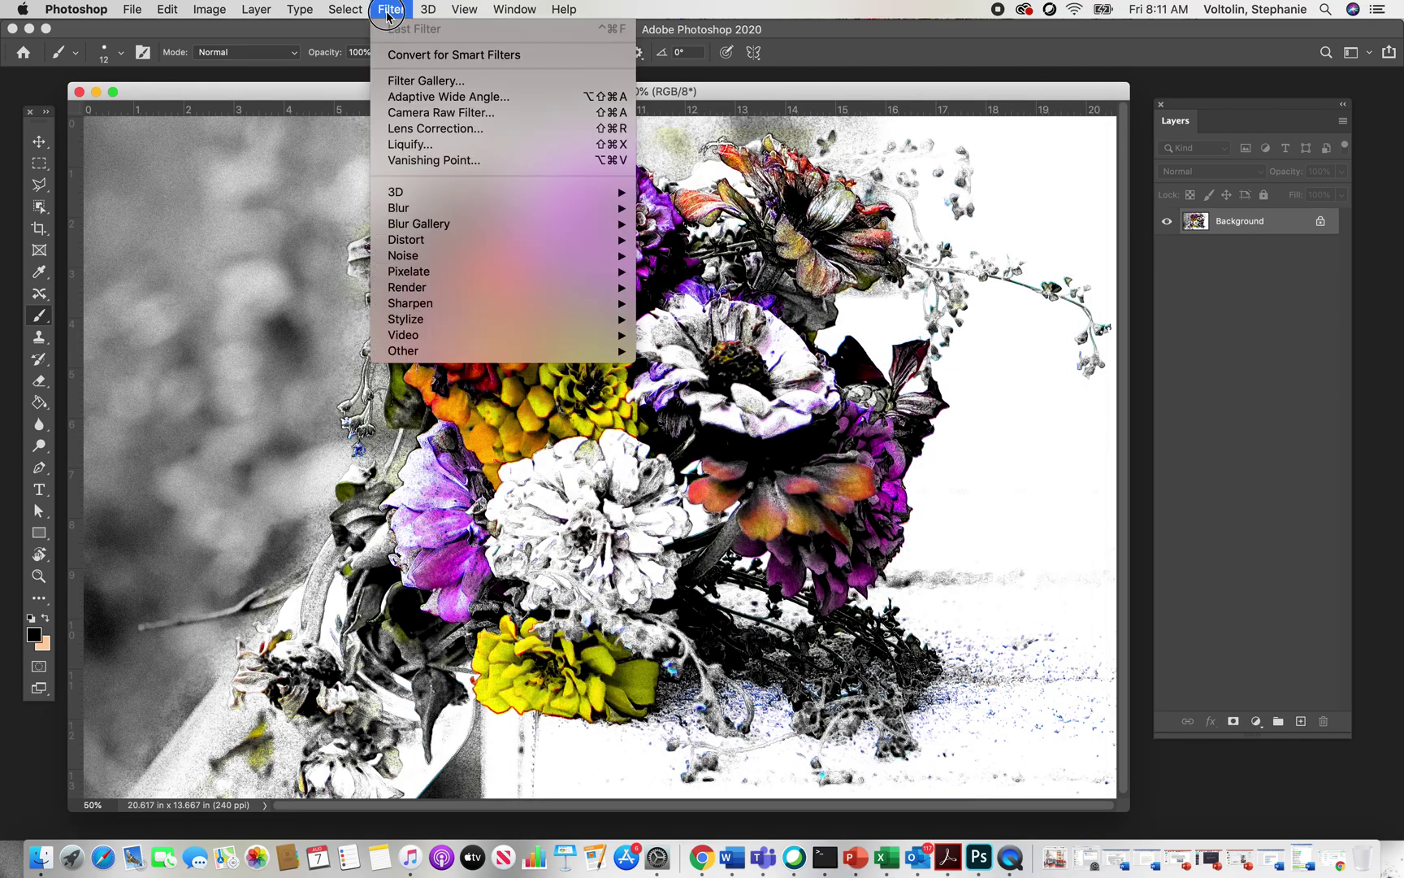
{"action": "left_click", "coordinate": [421, 82]}
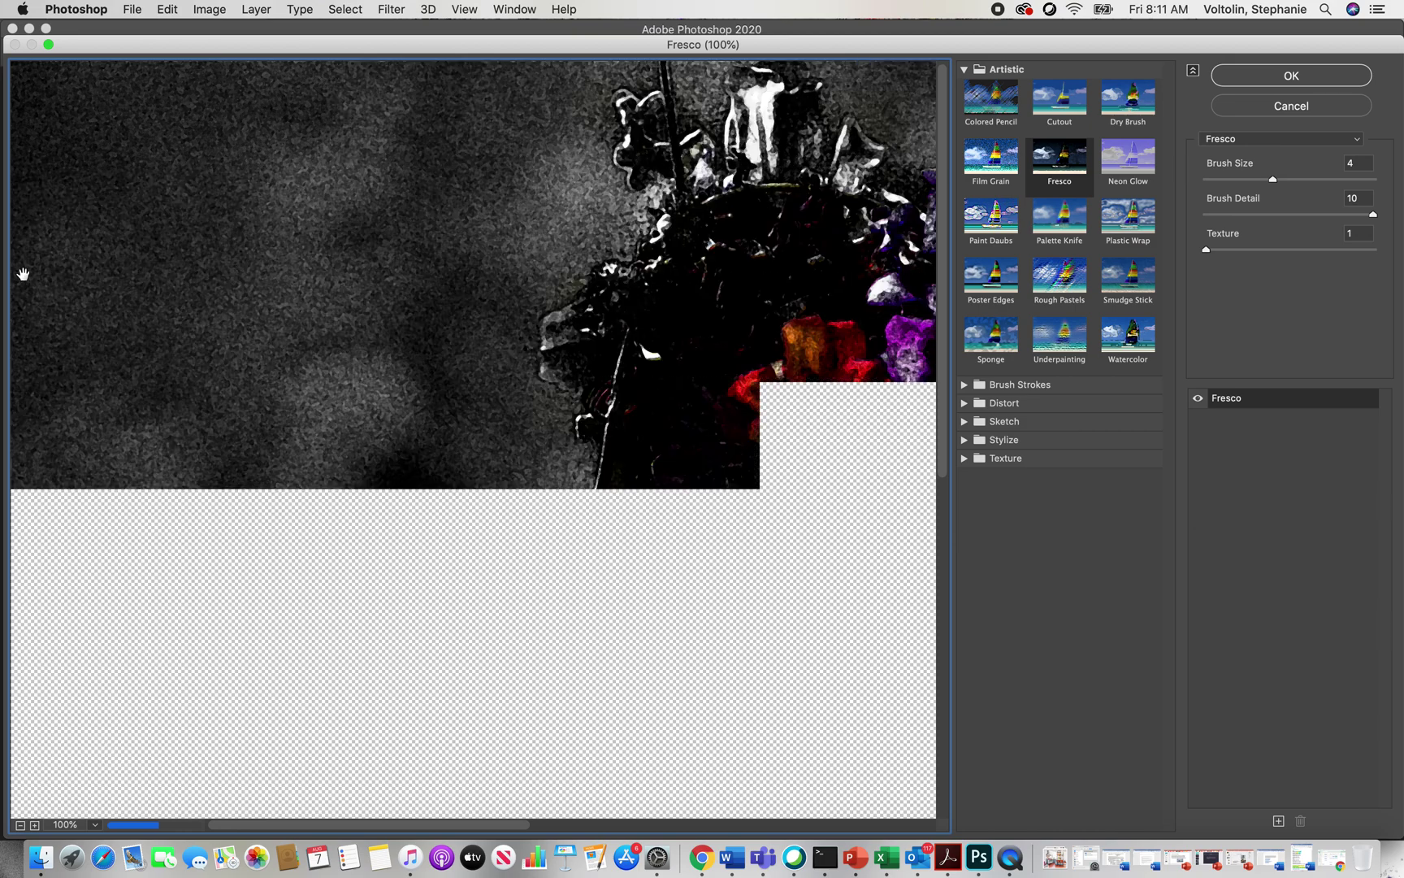
{"action": "left_click_drag", "start_coordinate": [146, 51], "coordinate": [212, 43]}
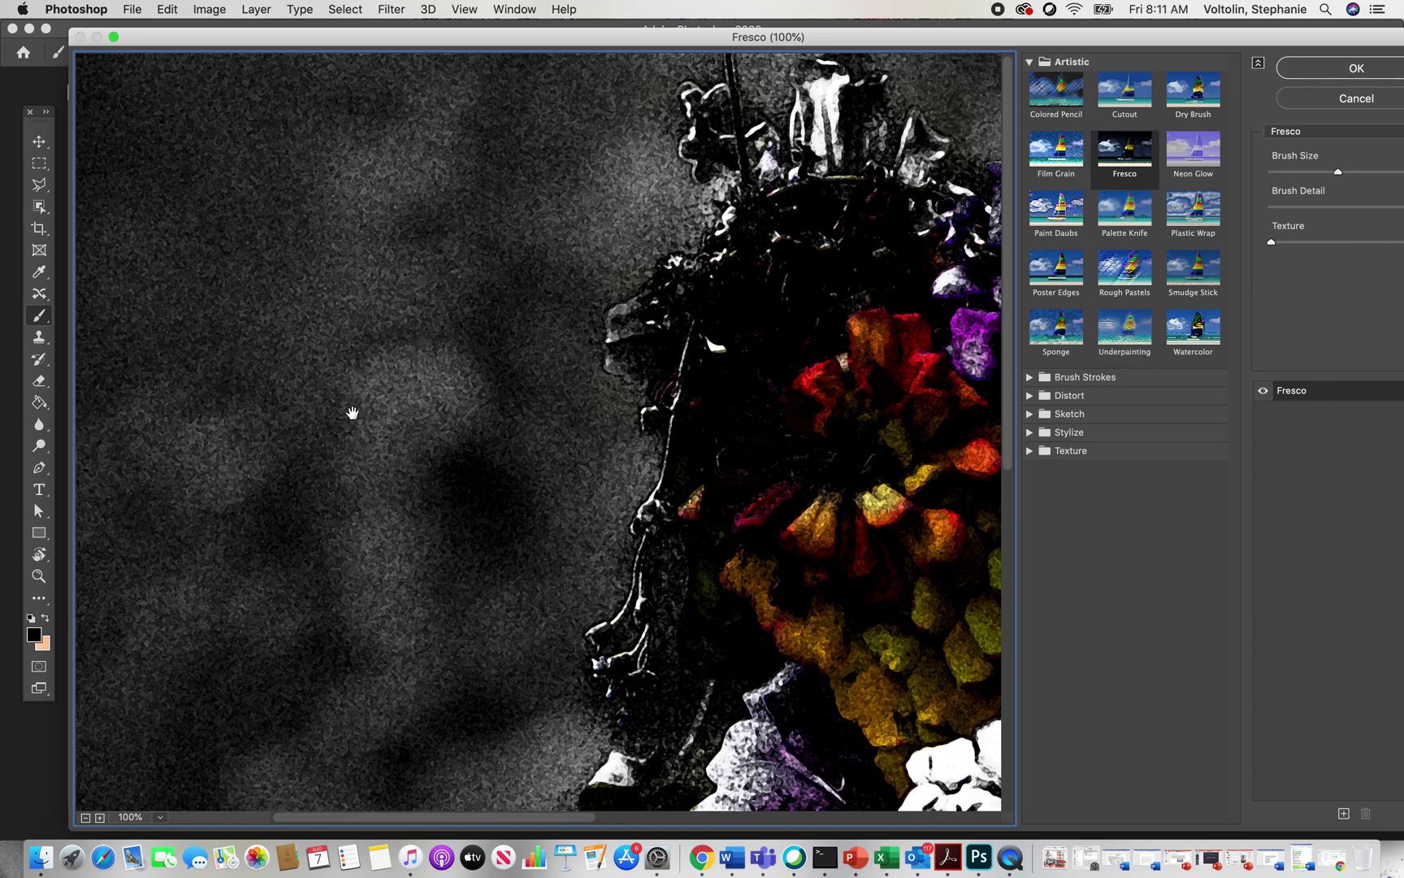
{"action": "left_click_drag", "start_coordinate": [646, 37], "coordinate": [592, 34]}
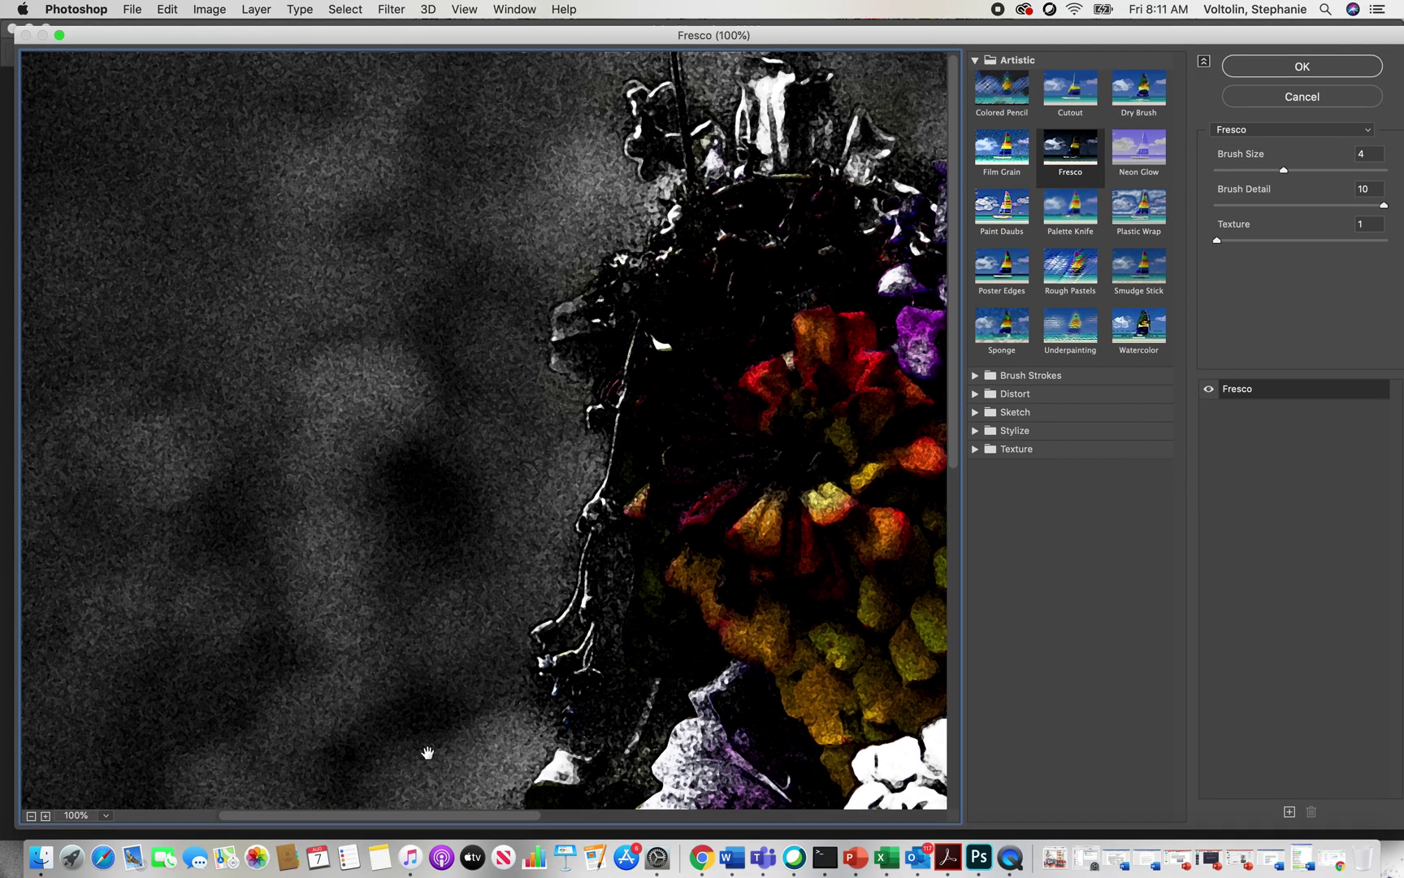
{"action": "left_click", "coordinate": [30, 816]}
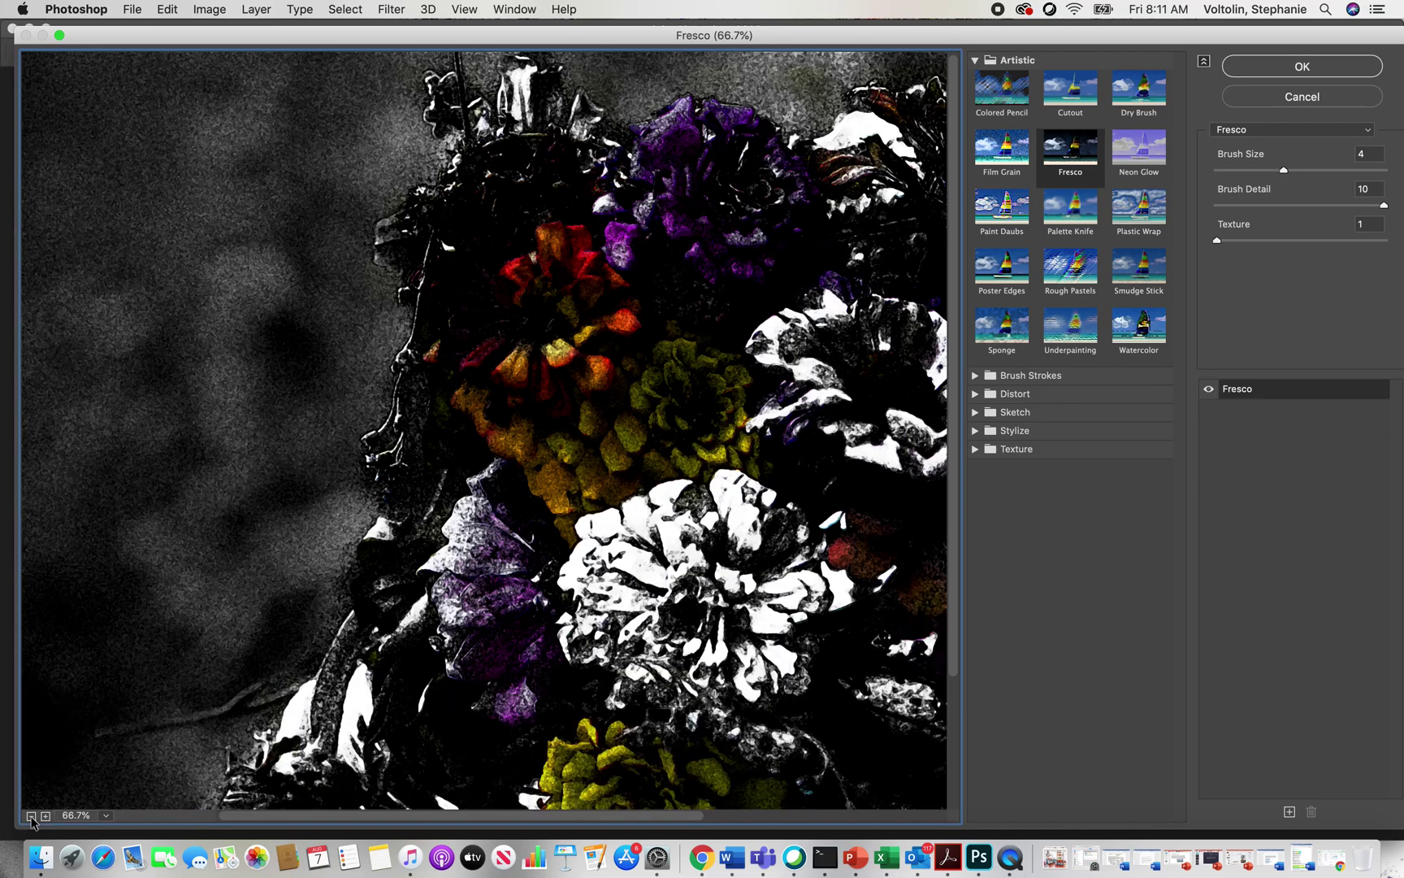
{"action": "left_click", "coordinate": [31, 816]}
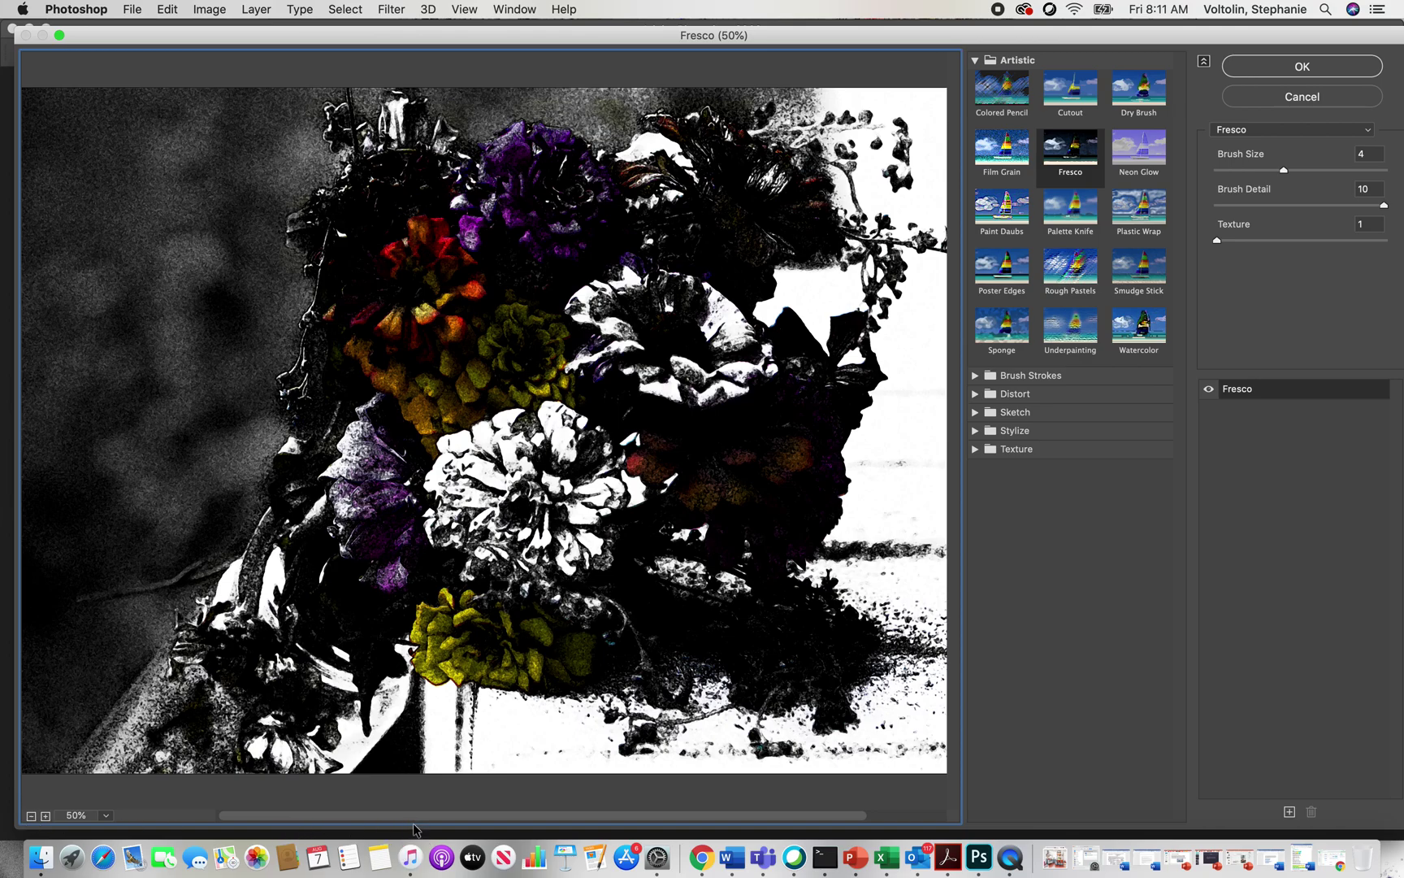
{"action": "left_click_drag", "start_coordinate": [431, 815], "coordinate": [474, 817]}
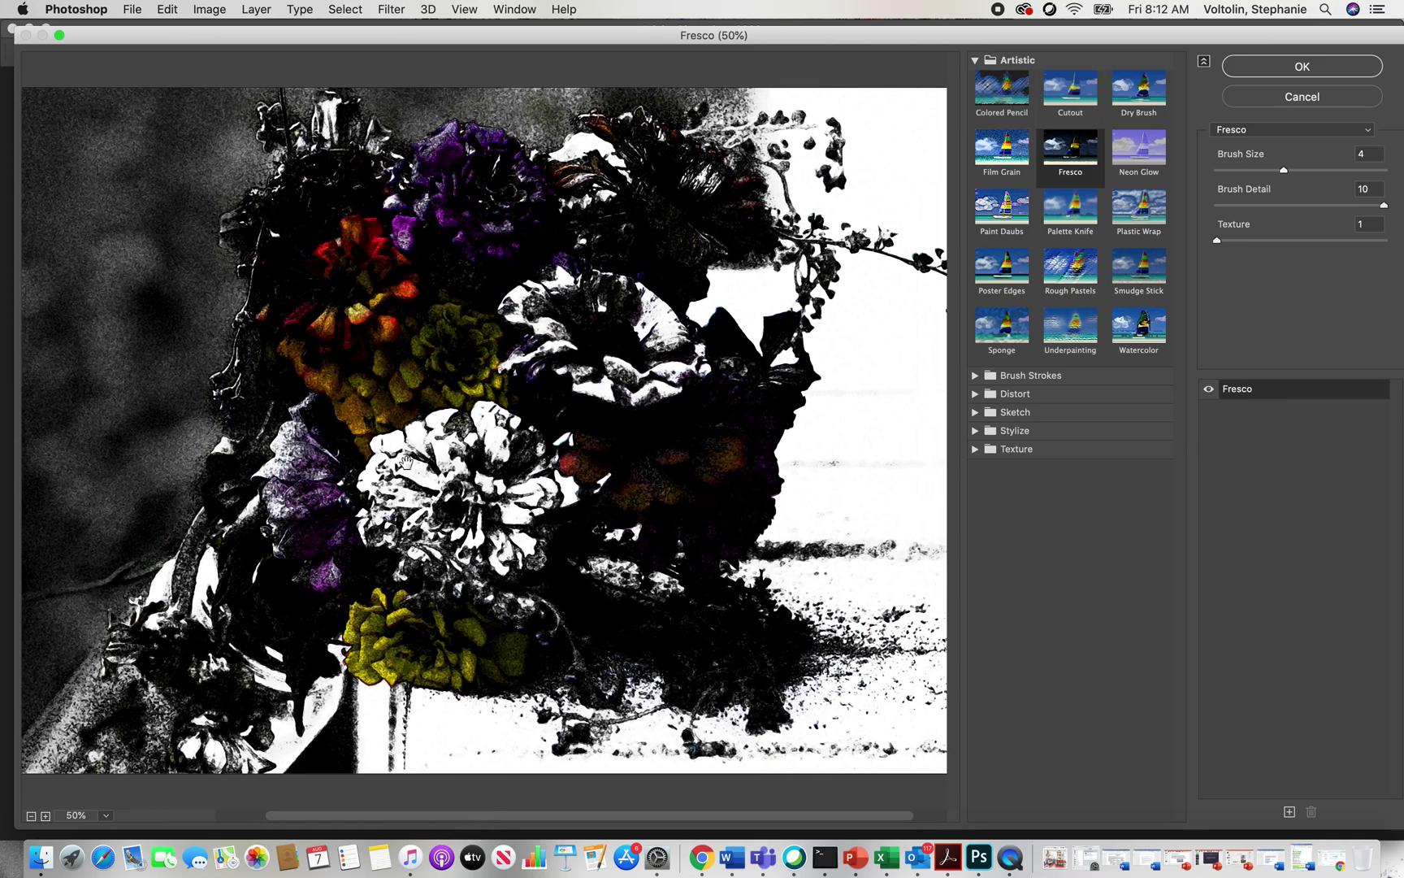
{"action": "left_click", "coordinate": [31, 815]}
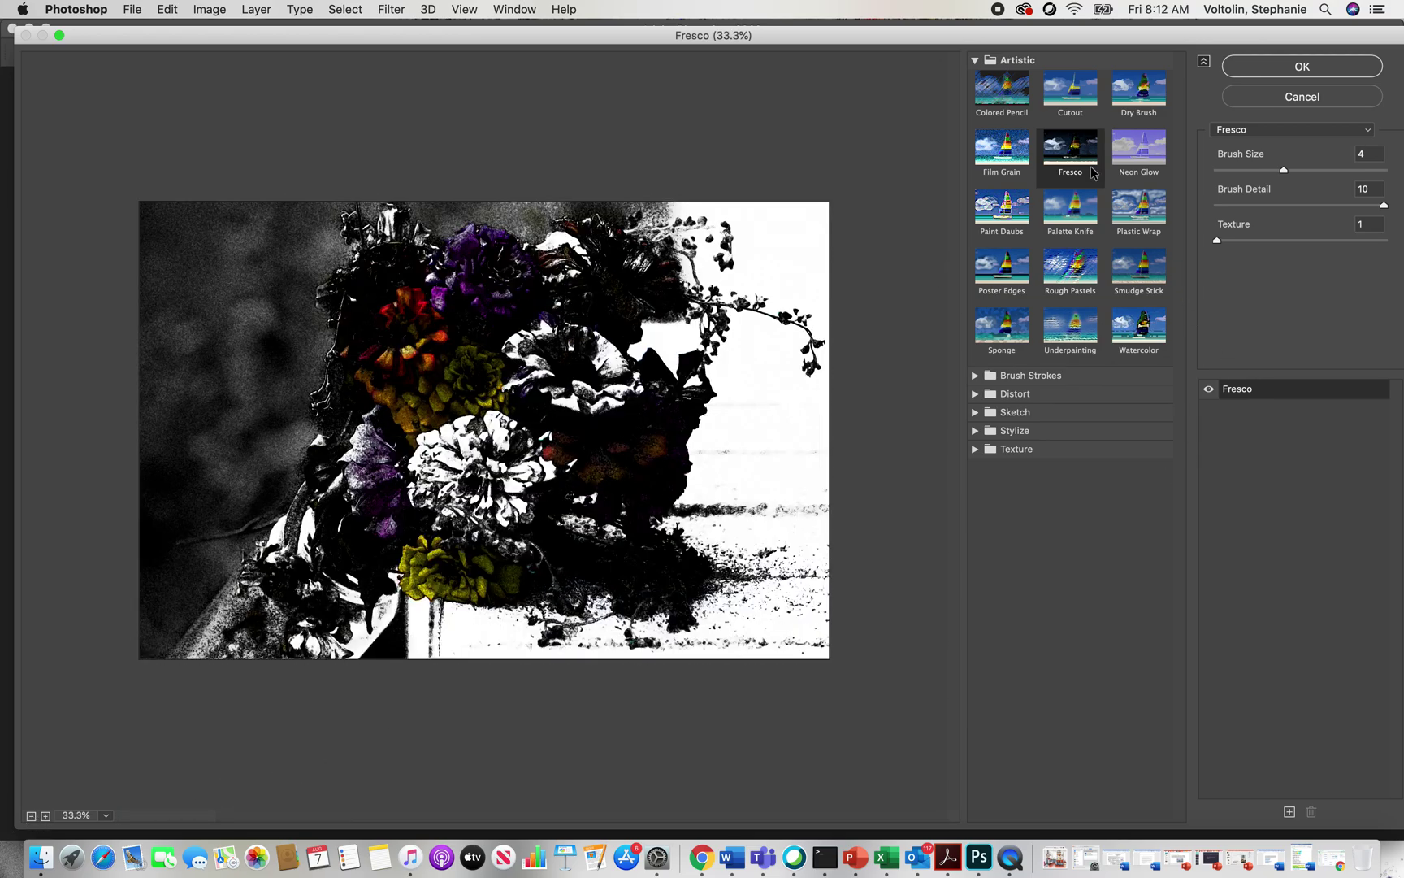
- Preview the Colored Pencil filter with Paper Brightness at 44 and compare it with Plastic Wrap
{"action": "left_click", "coordinate": [998, 87]}
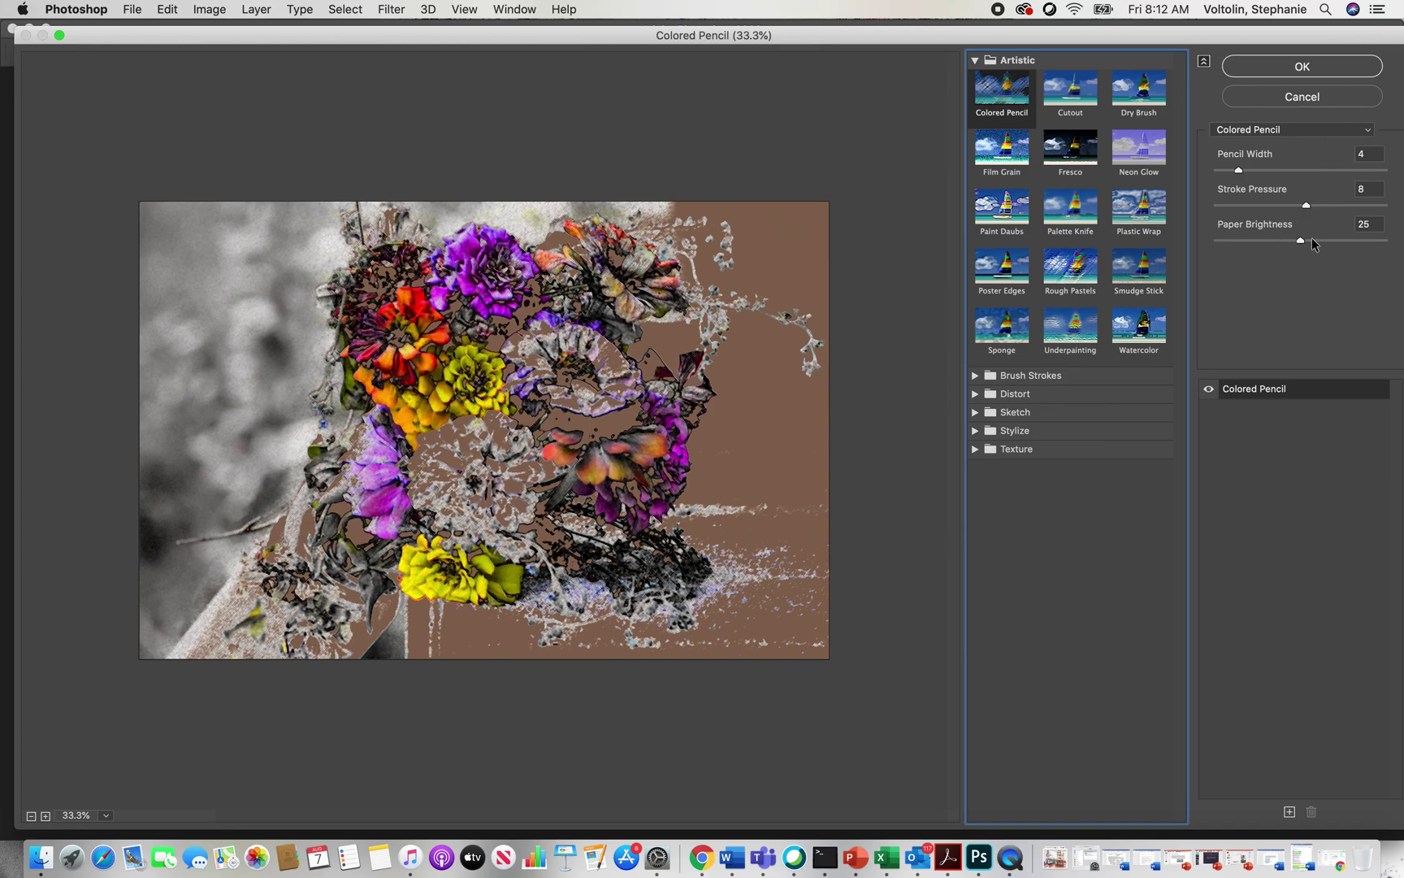
{"action": "left_click_drag", "start_coordinate": [1301, 241], "coordinate": [1364, 247]}
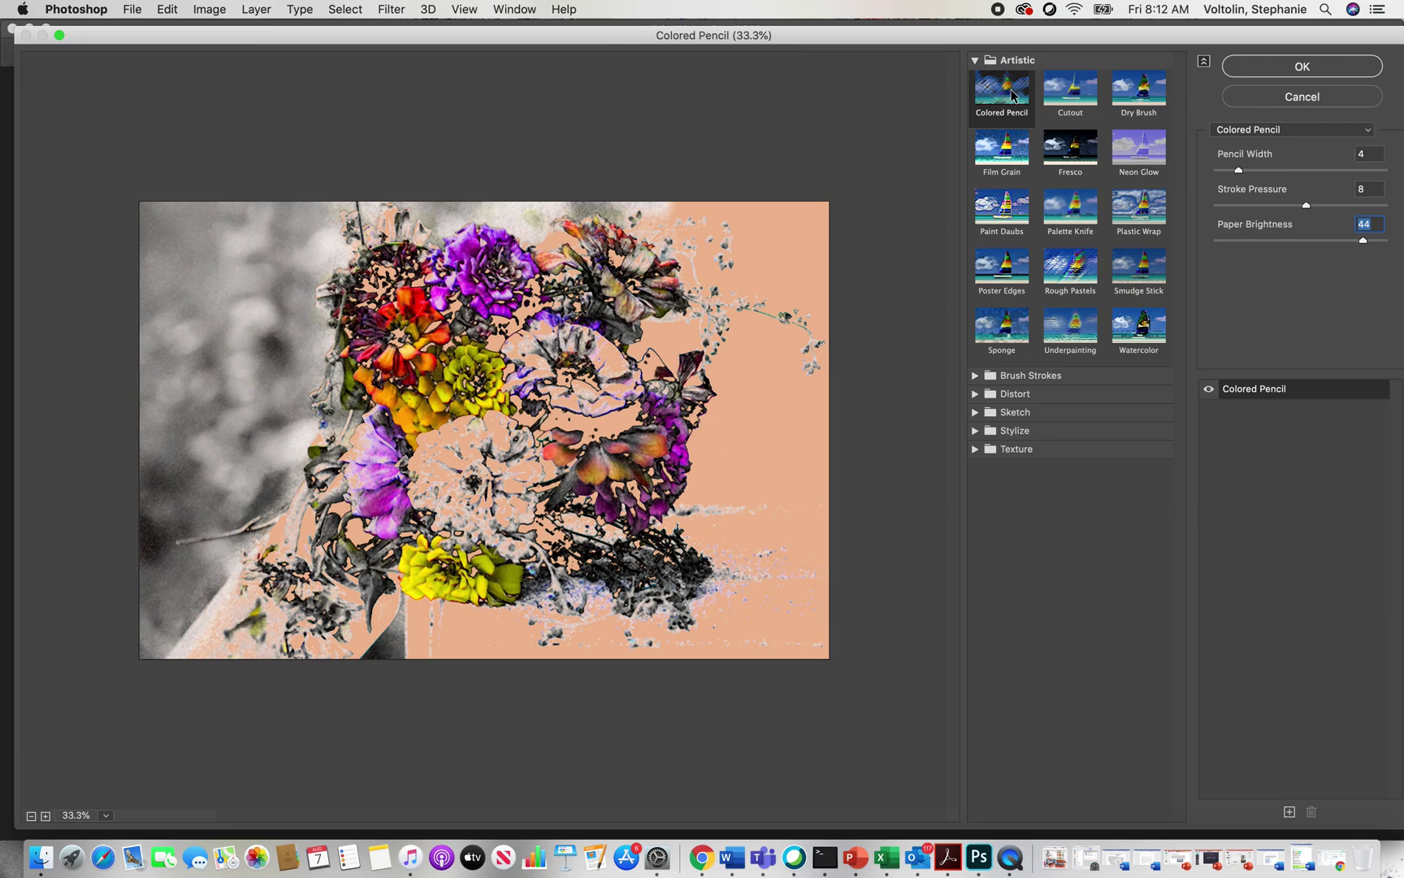
{"action": "left_click", "coordinate": [1142, 216]}
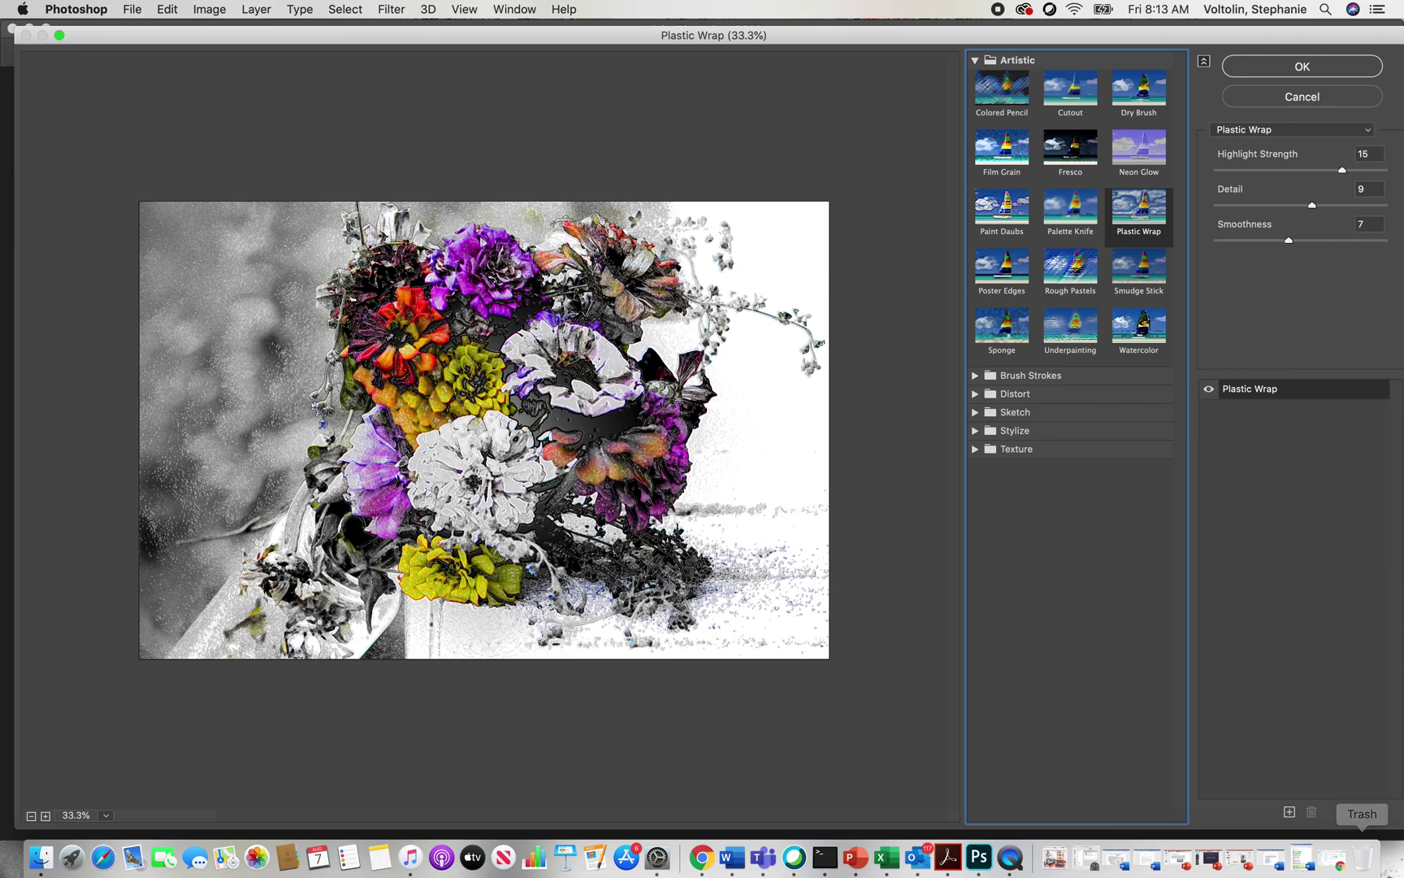
{"action": "left_click", "coordinate": [1005, 88]}
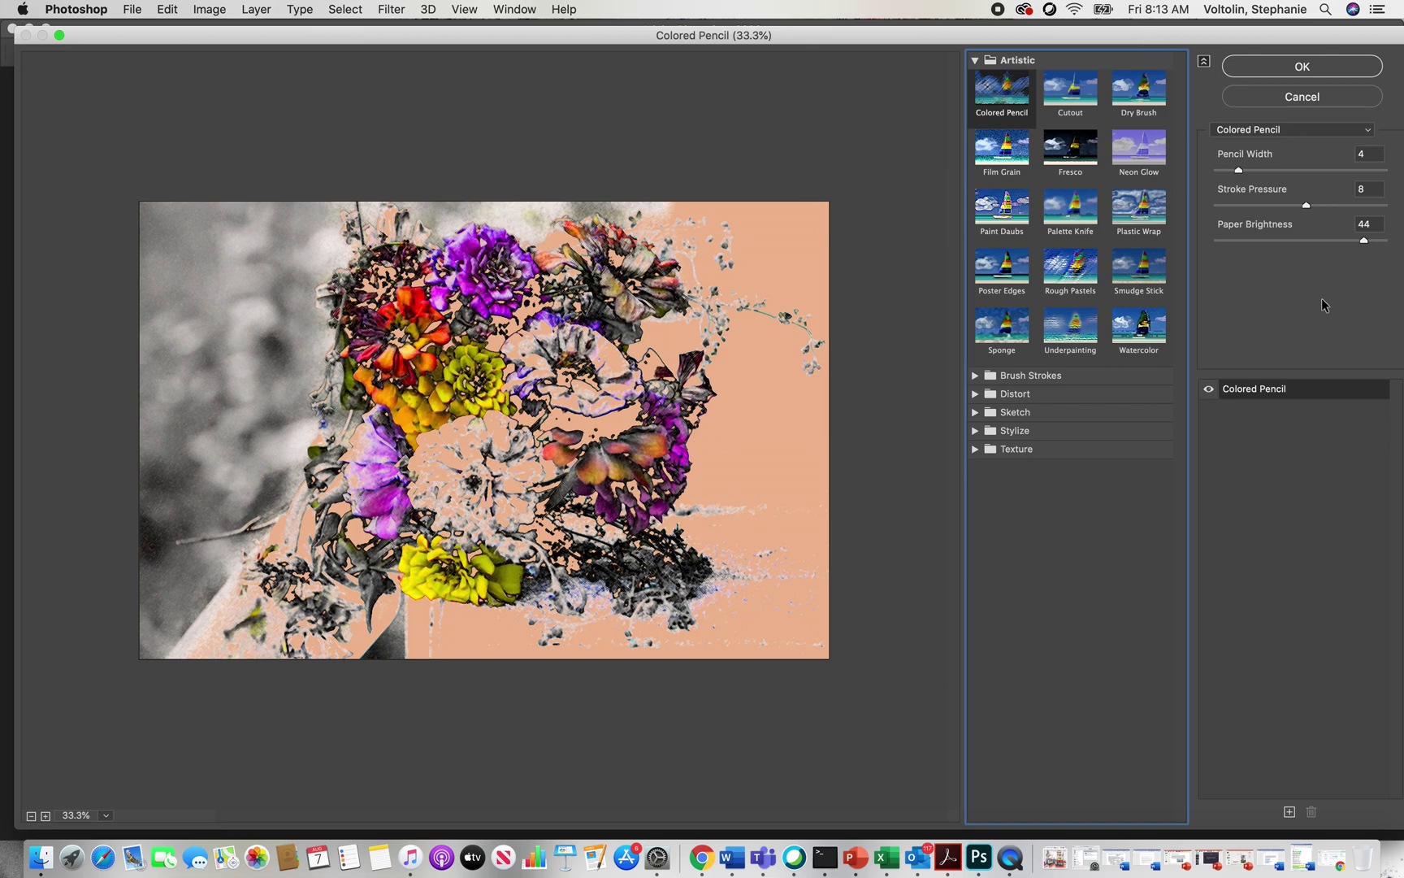
- Try Colored Pencil widths of 2 and 22 on the bouquet, settling on a Pencil Width of 14
{"action": "left_click_drag", "start_coordinate": [1237, 170], "coordinate": [1225, 172]}
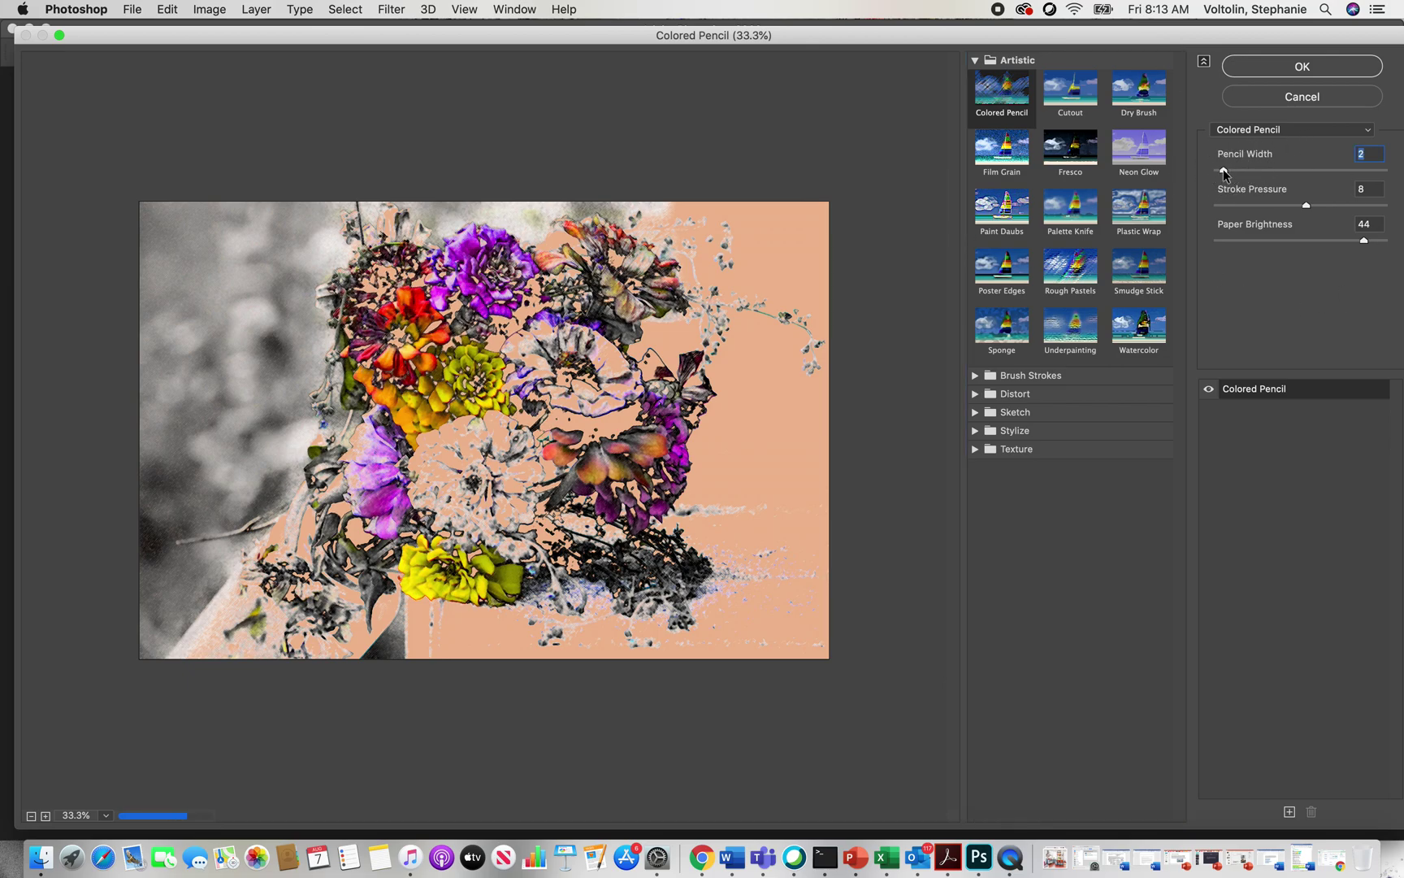
{"action": "left_click", "coordinate": [1365, 173]}
{"action": "left_click_drag", "start_coordinate": [1365, 180], "coordinate": [1366, 180]}
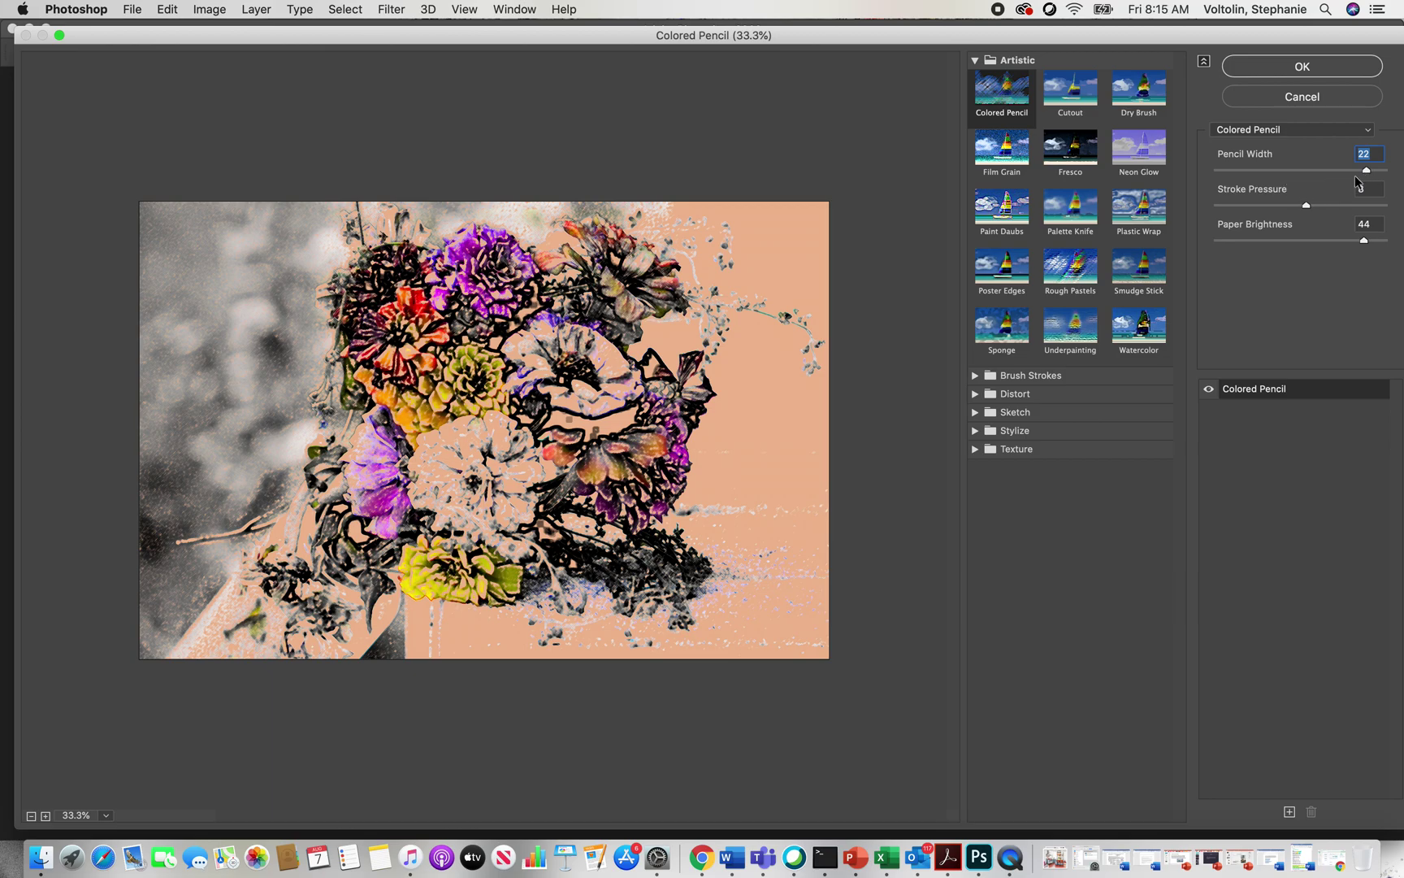
{"action": "mouse_move", "coordinate": [1367, 172]}
{"action": "left_mouse_down"}
{"action": "mouse_move", "coordinate": [1268, 178]}
{"action": "mouse_move", "coordinate": [1315, 180]}
{"action": "left_mouse_up"}
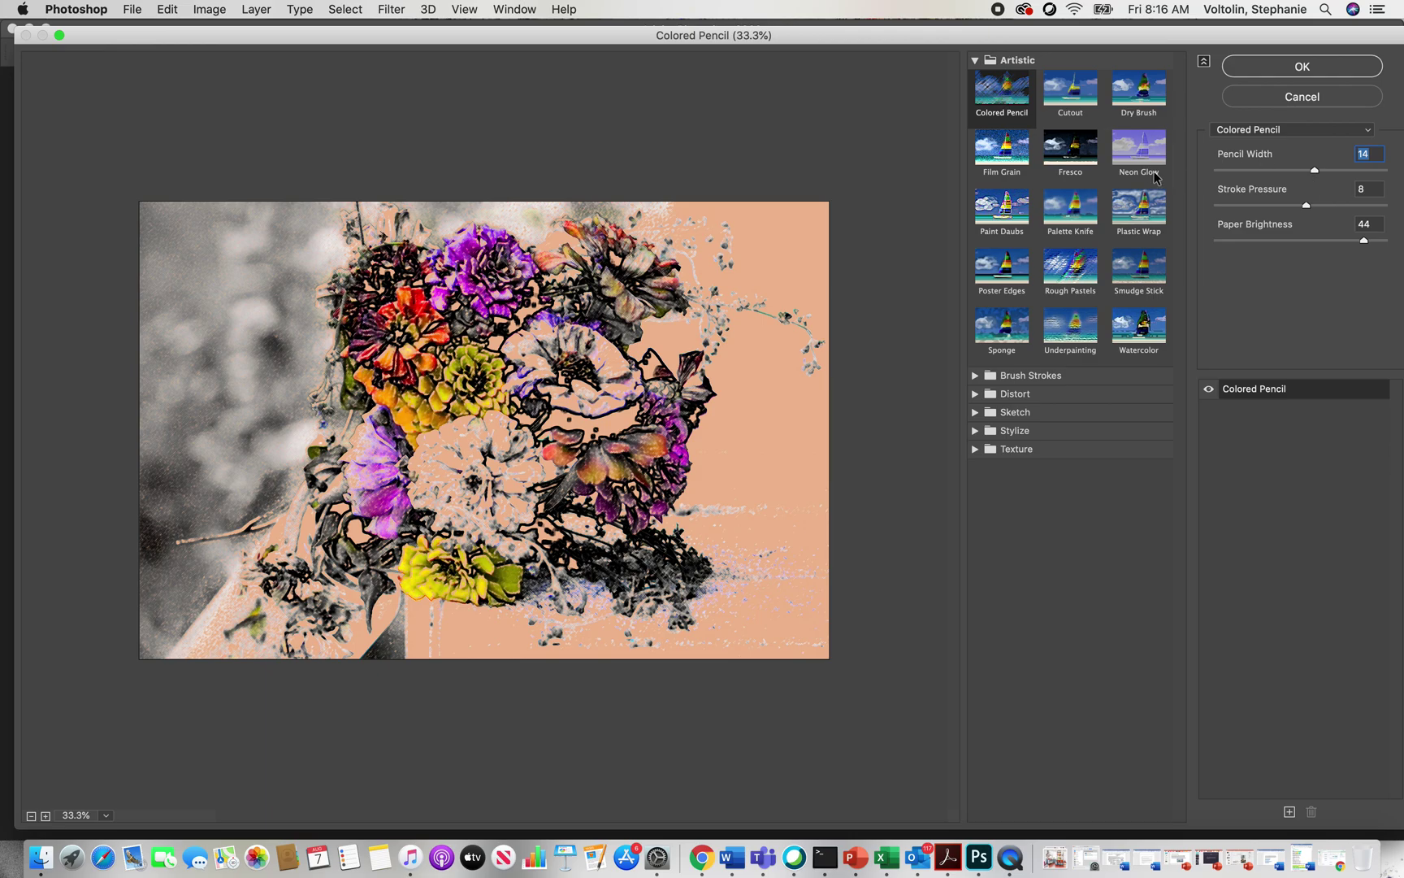
- Try a Colored Pencil Stroke Pressure of 2, restore it to 8, and set Paper Brightness to 27
{"action": "left_click", "coordinate": [1077, 95]}
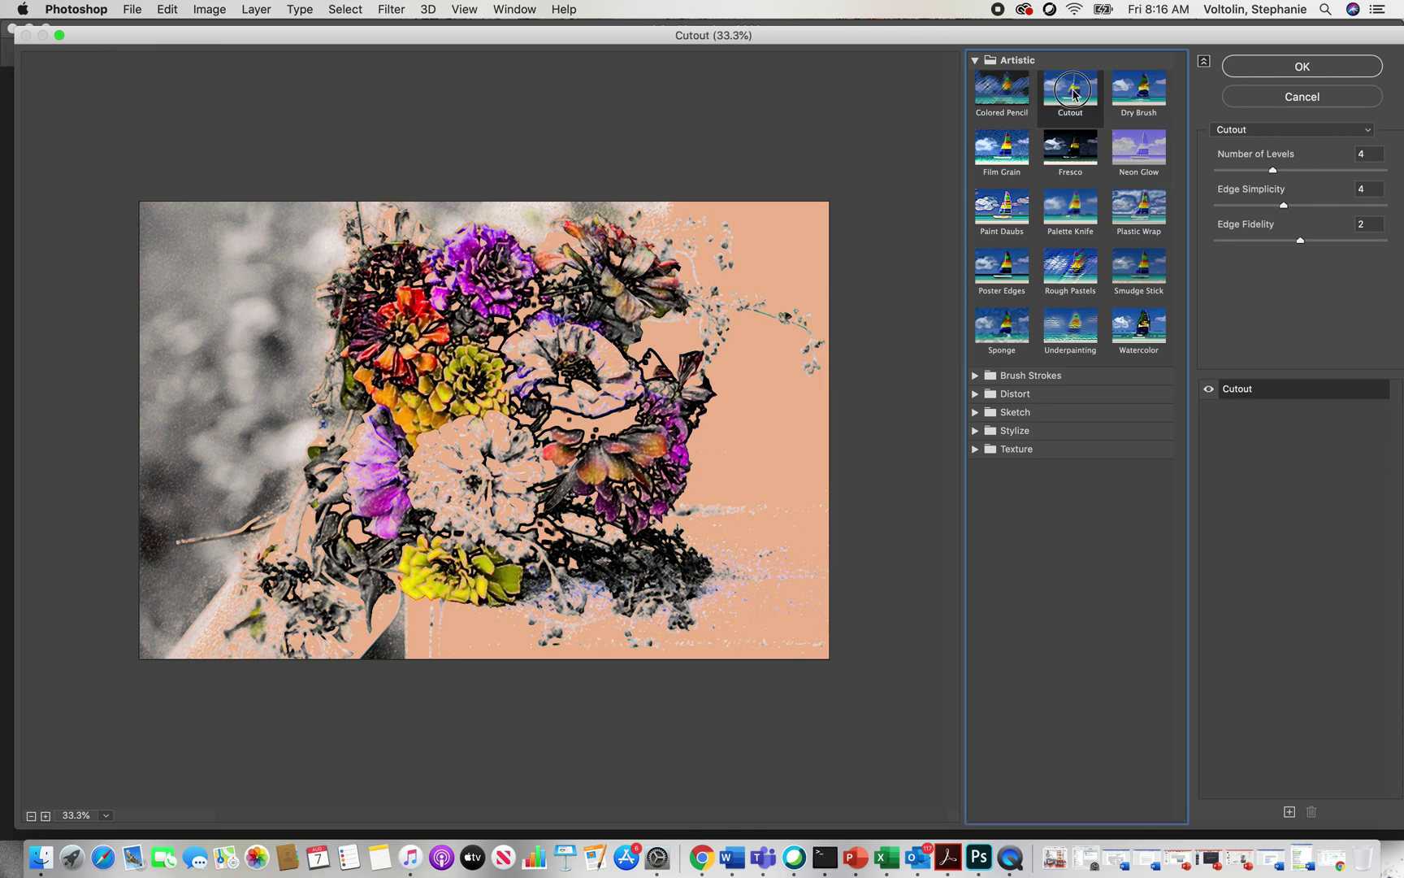
{"action": "left_click", "coordinate": [1002, 91]}
{"action": "mouse_move", "coordinate": [1307, 206]}
{"action": "left_mouse_down"}
{"action": "mouse_move", "coordinate": [1369, 210]}
{"action": "mouse_move", "coordinate": [1237, 209]}
{"action": "left_mouse_up"}
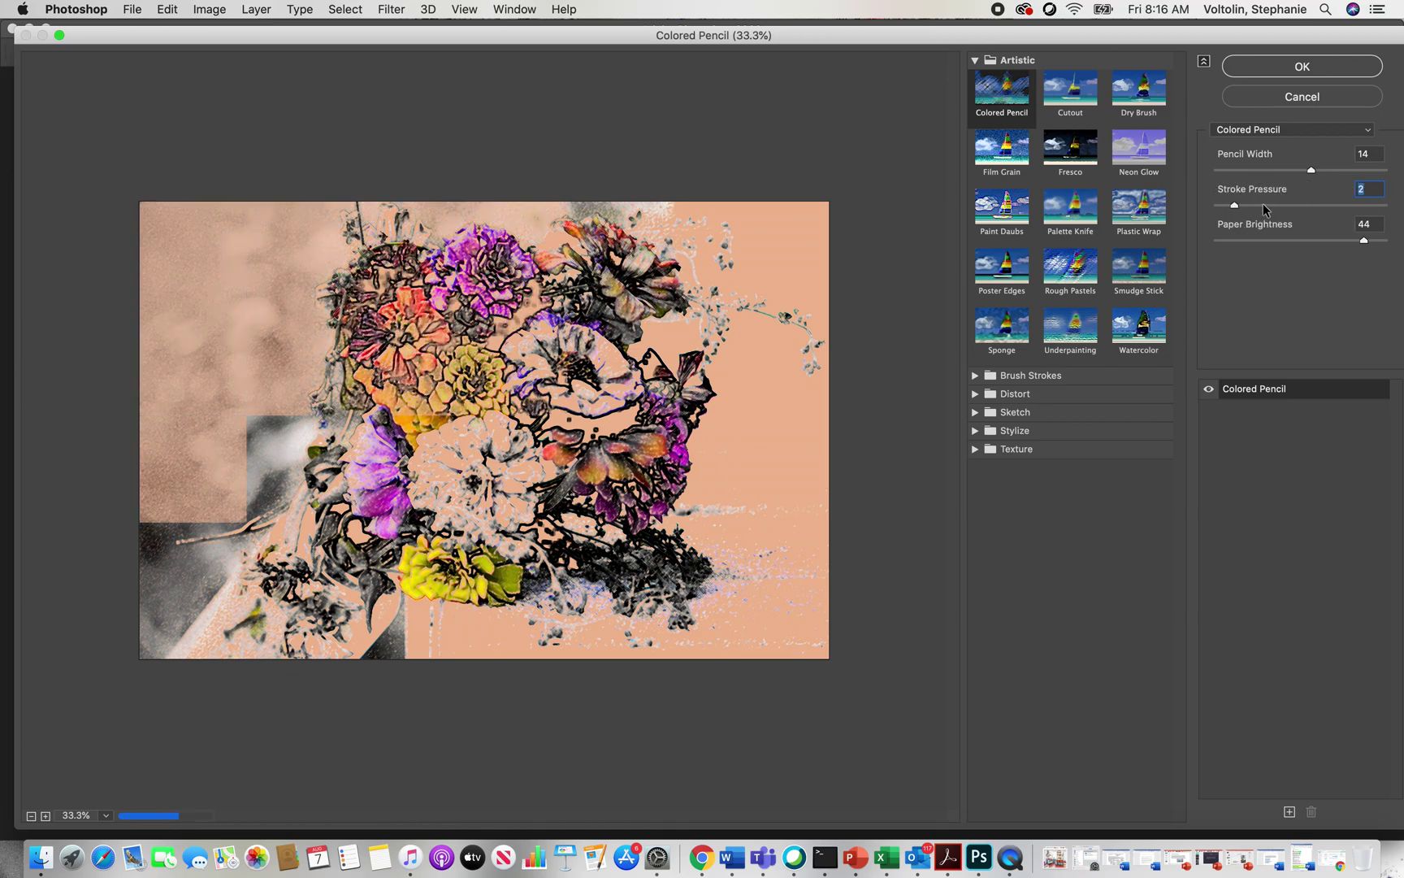
{"action": "left_click_drag", "start_coordinate": [1236, 205], "coordinate": [1308, 208]}
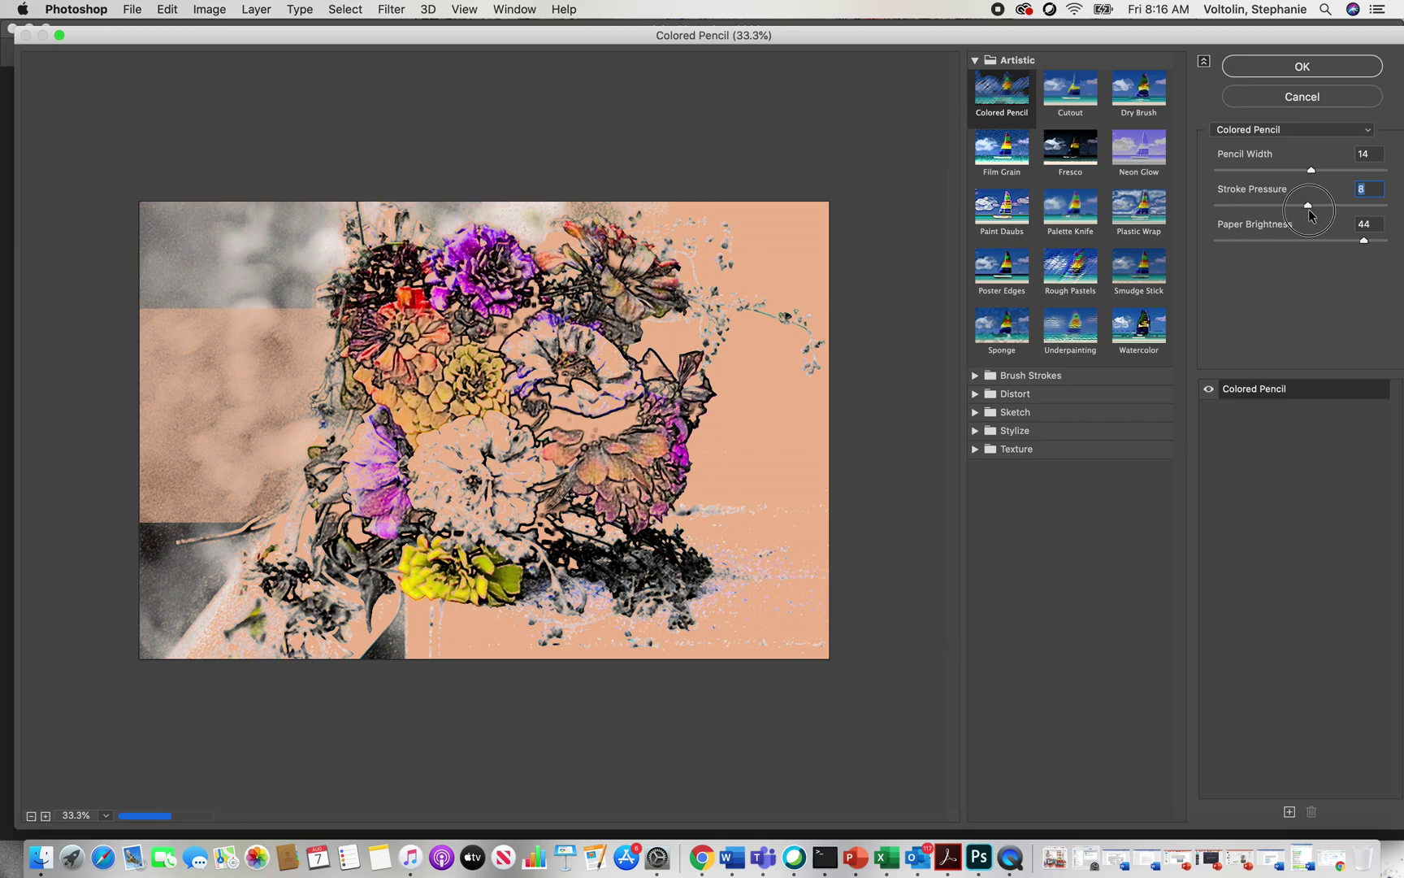
{"action": "left_click_drag", "start_coordinate": [1364, 240], "coordinate": [1308, 241]}
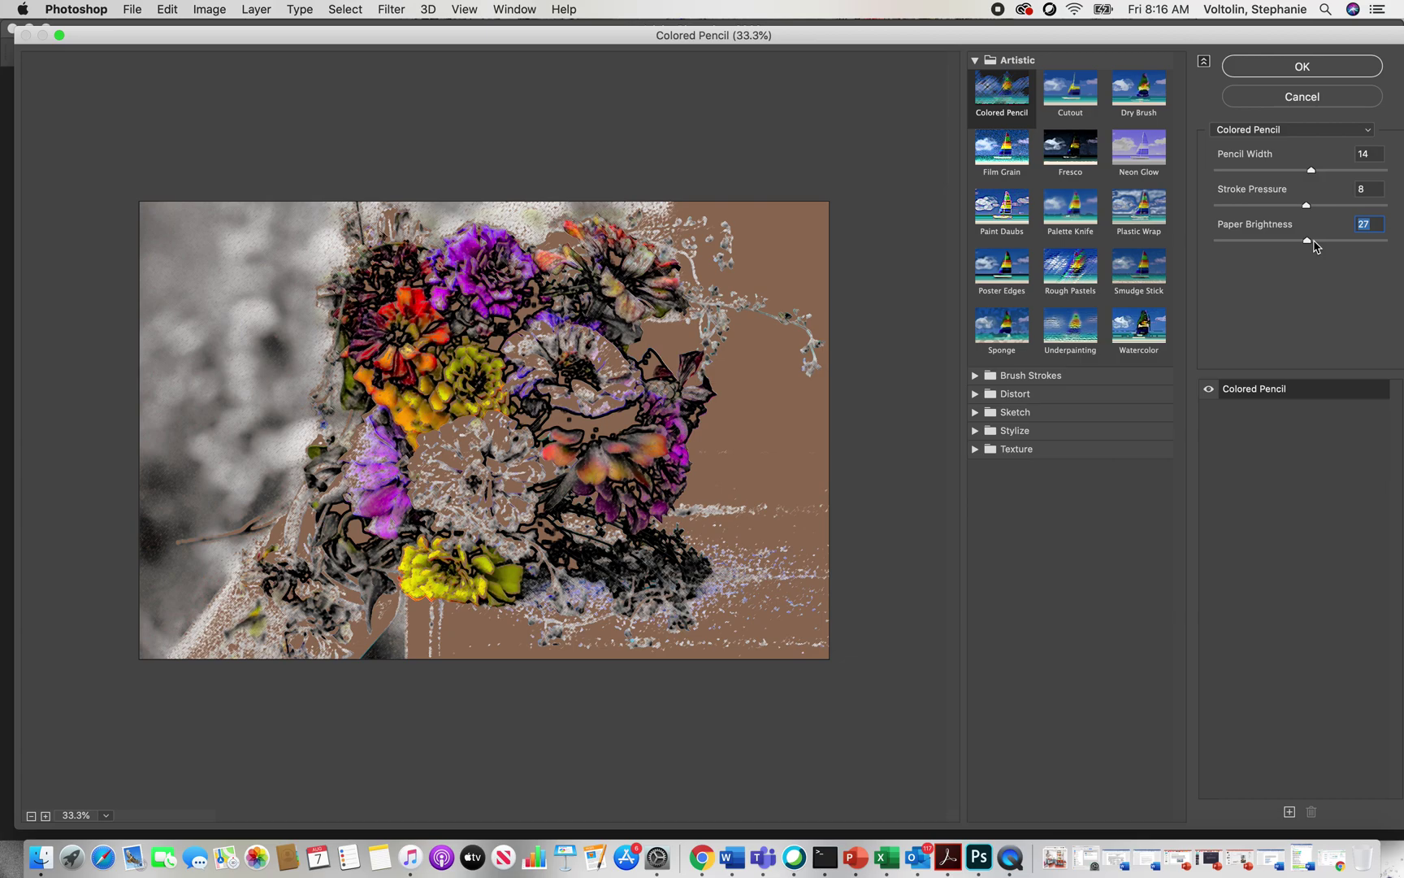
- Preview the Cutout filter with Number of Levels at 2, 3, 6 and 7, and Edge Simplicity at 5
{"action": "left_click", "coordinate": [1079, 99]}
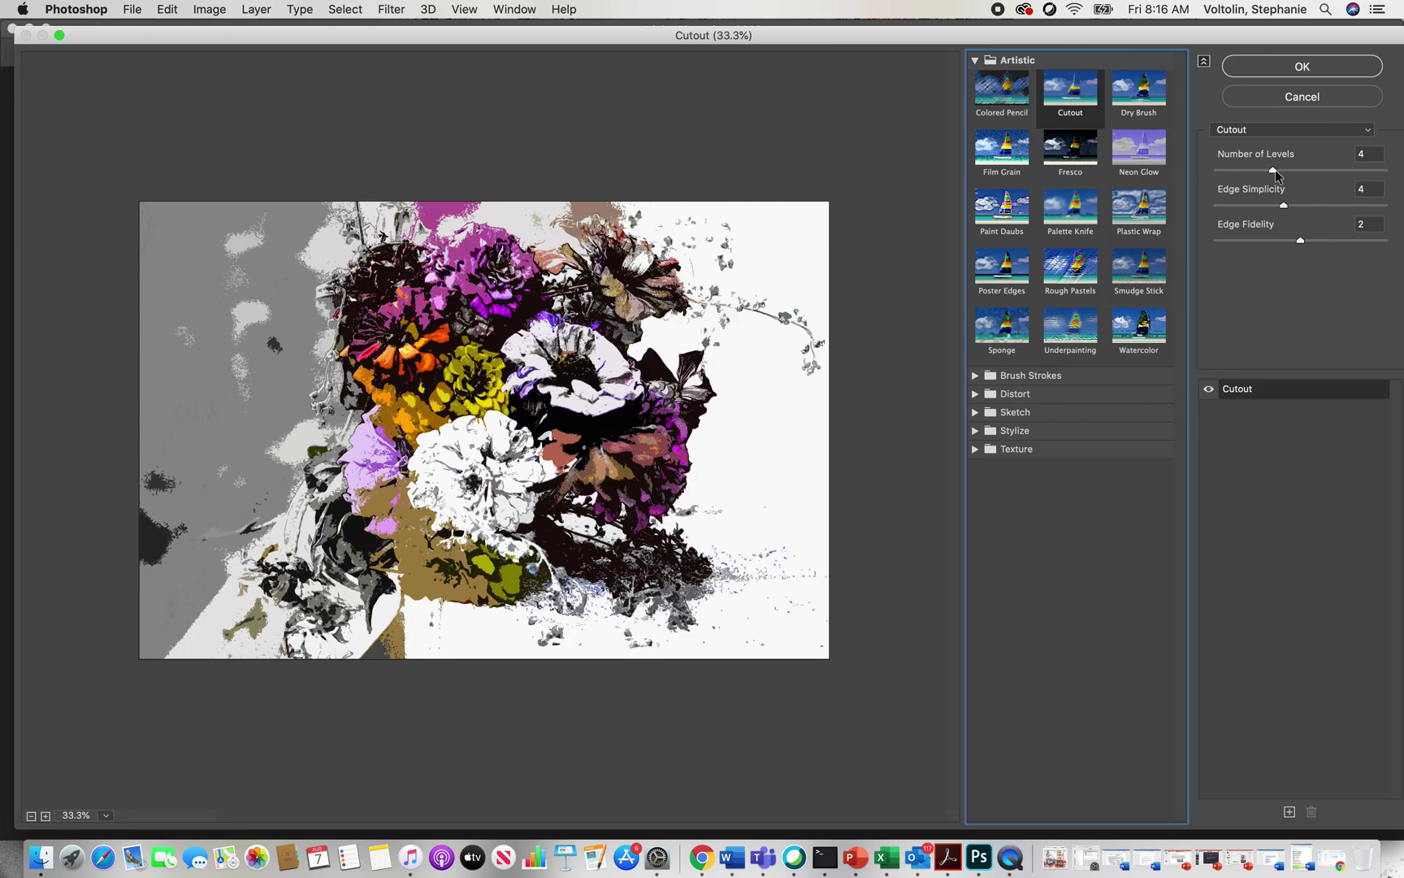
{"action": "left_click_drag", "start_coordinate": [1273, 174], "coordinate": [1229, 174]}
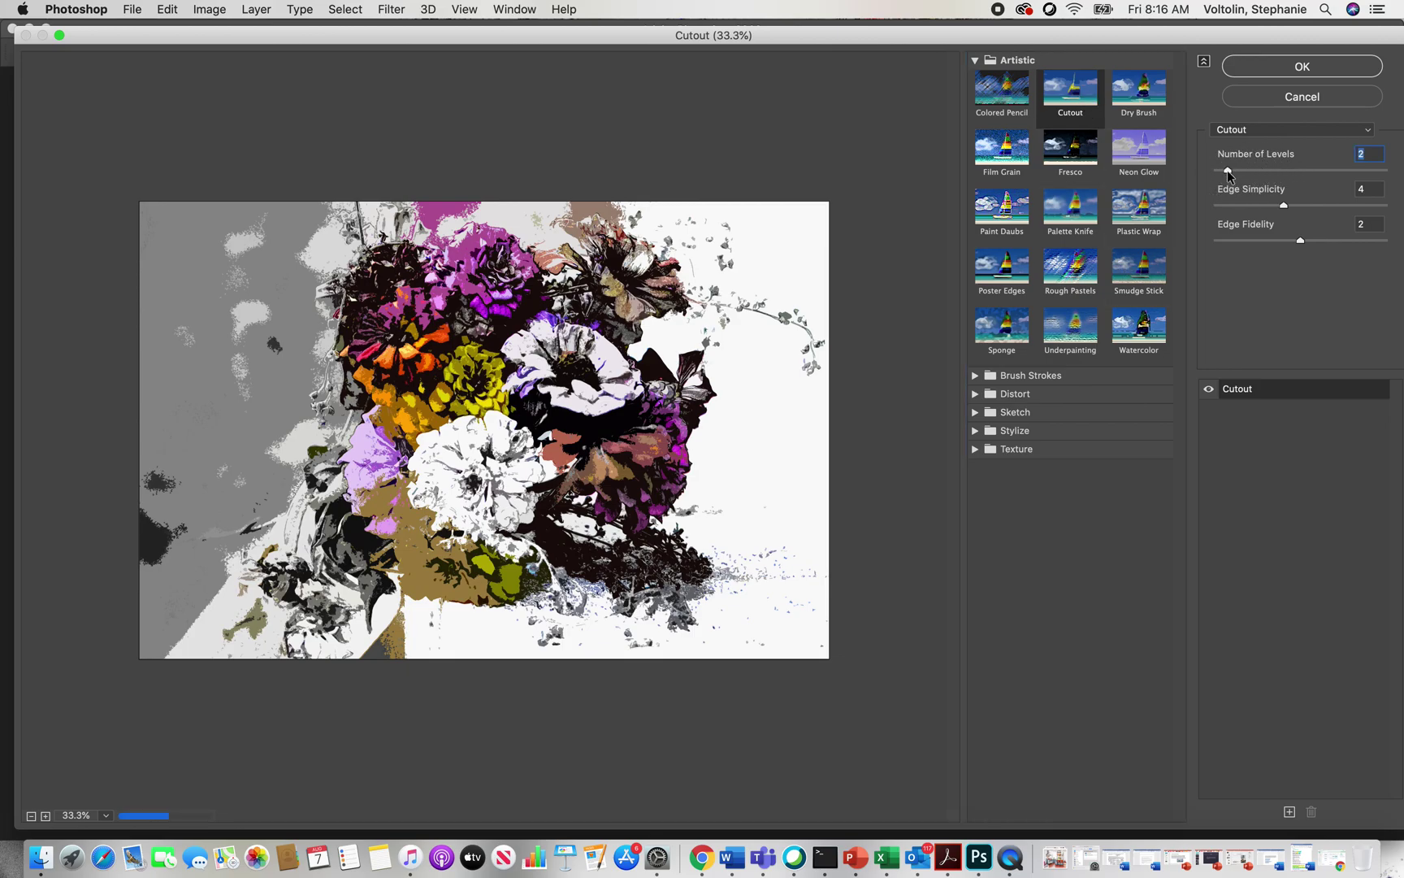
{"action": "left_click_drag", "start_coordinate": [1235, 169], "coordinate": [1245, 170]}
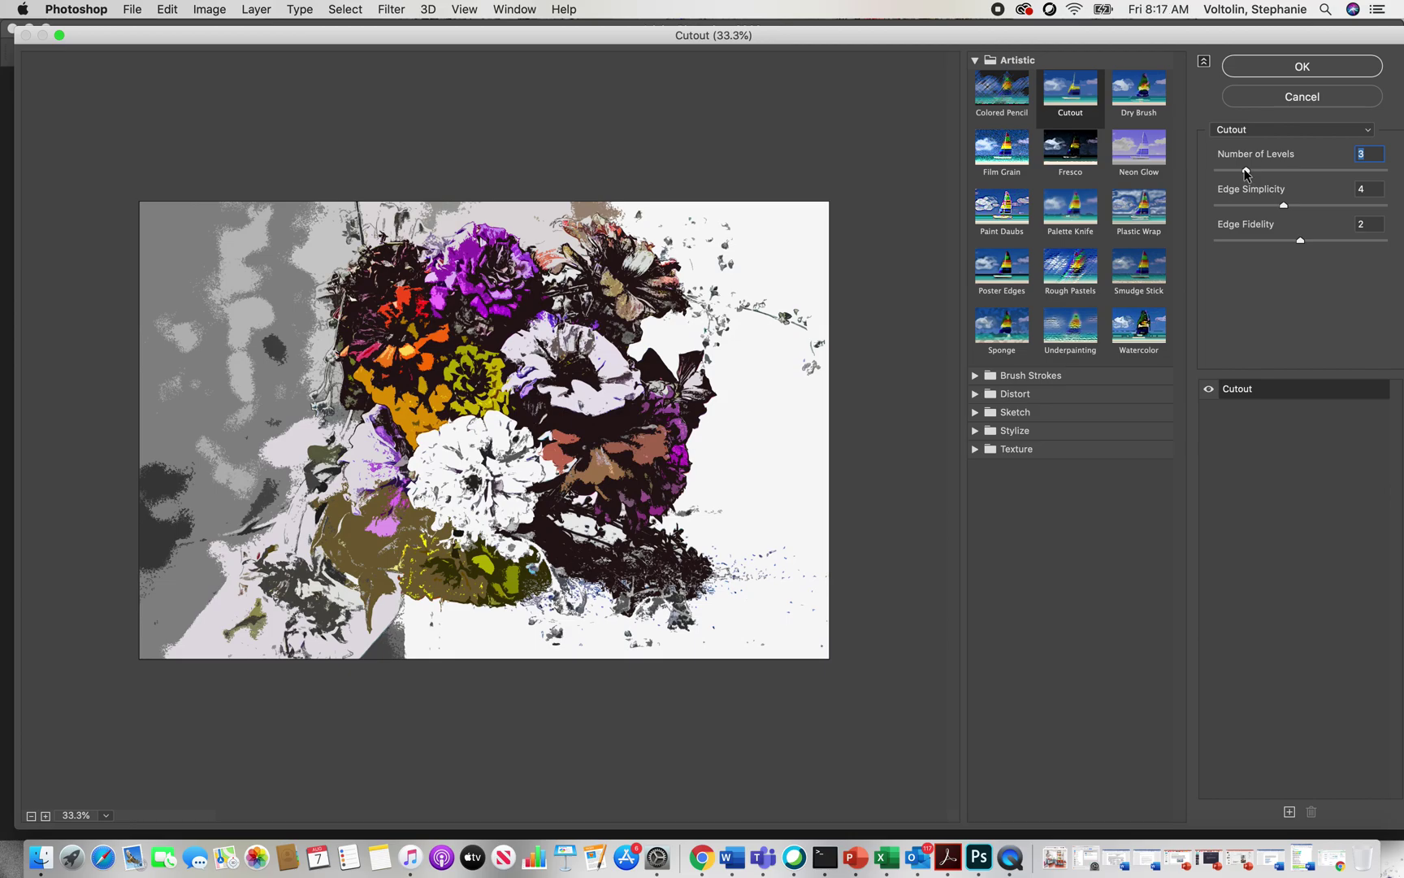
{"action": "left_click_drag", "start_coordinate": [1246, 173], "coordinate": [1241, 173]}
{"action": "left_click_drag", "start_coordinate": [1240, 170], "coordinate": [1319, 172]}
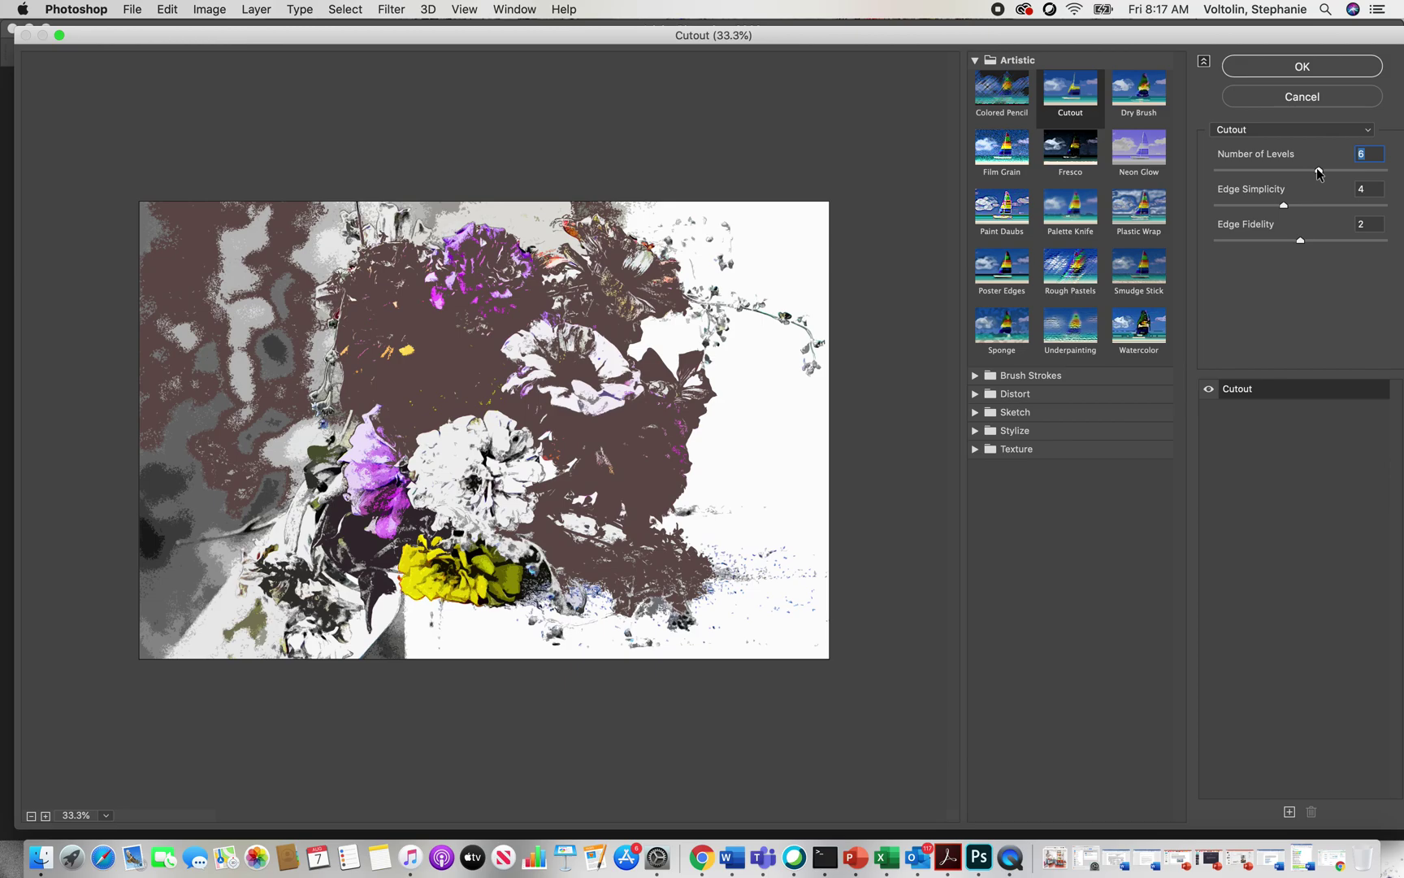
{"action": "left_click_drag", "start_coordinate": [1319, 172], "coordinate": [1356, 177]}
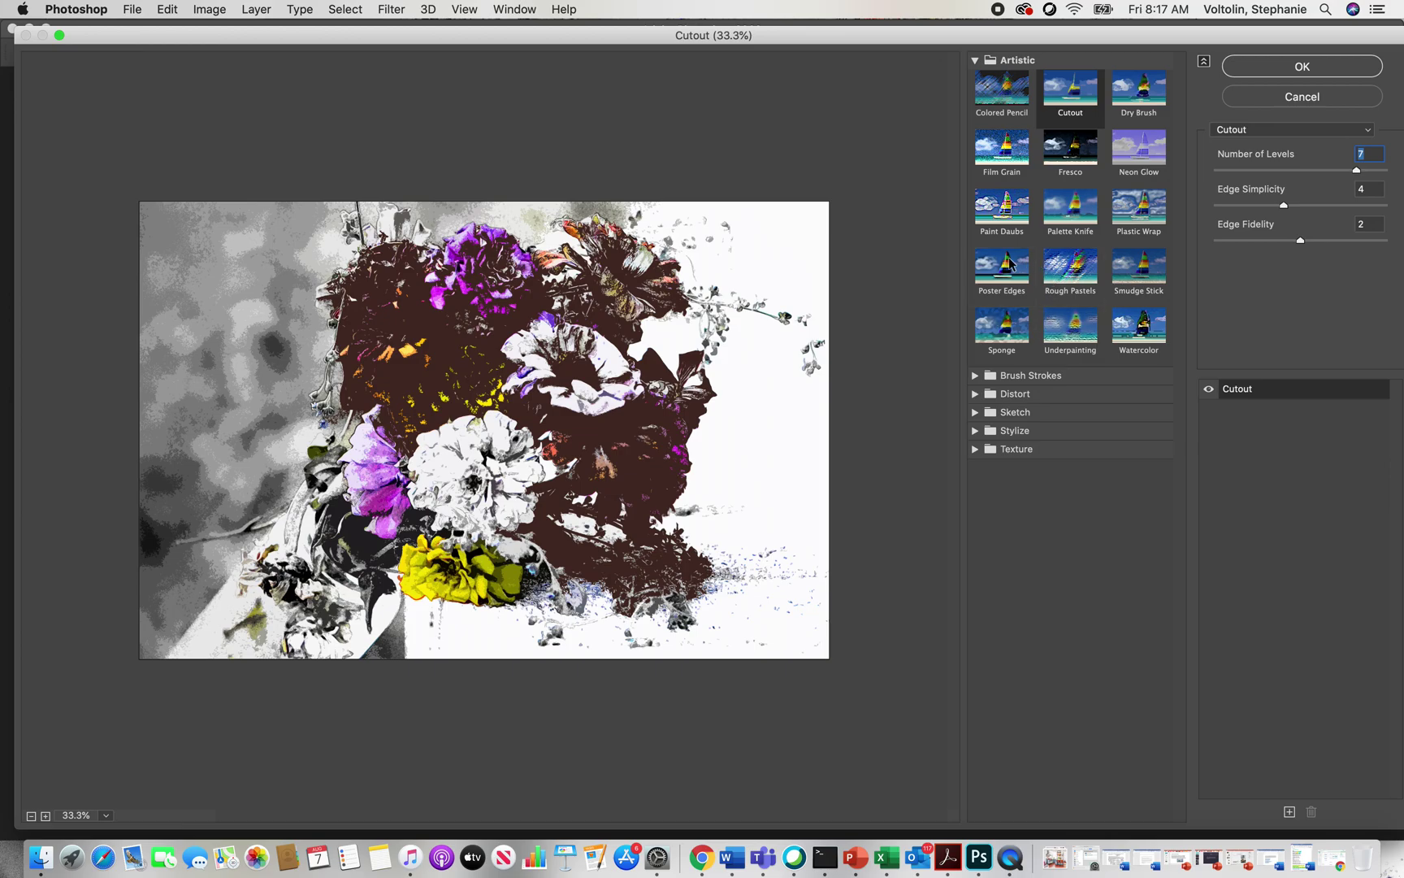
{"action": "left_click_drag", "start_coordinate": [1300, 241], "coordinate": [1313, 210]}
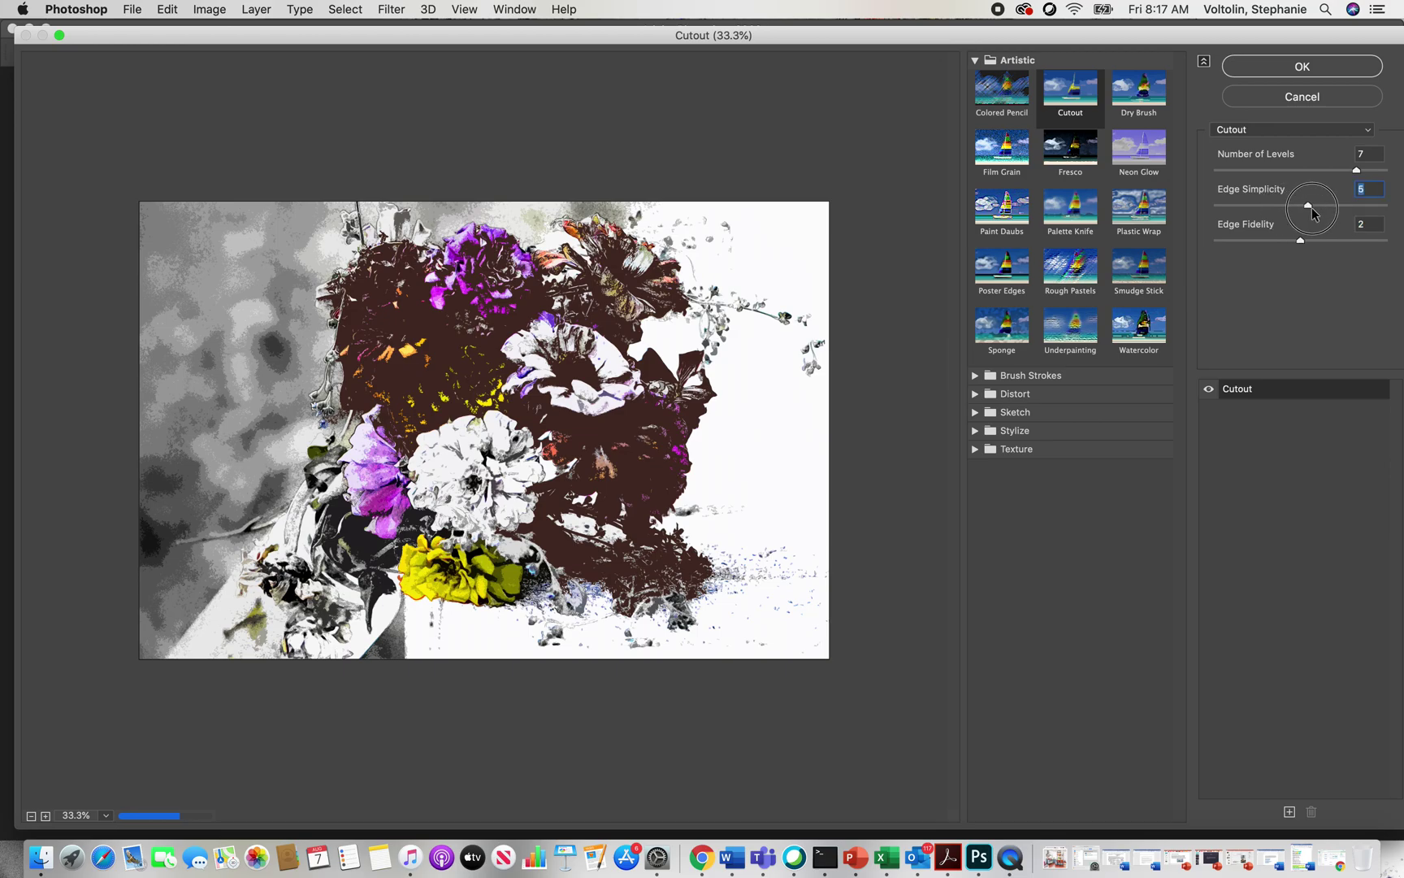
- Preview the Dry Brush filter, Film Grain with Grain at 15, and Fresco on the bouquet
{"action": "left_click", "coordinate": [1136, 89]}
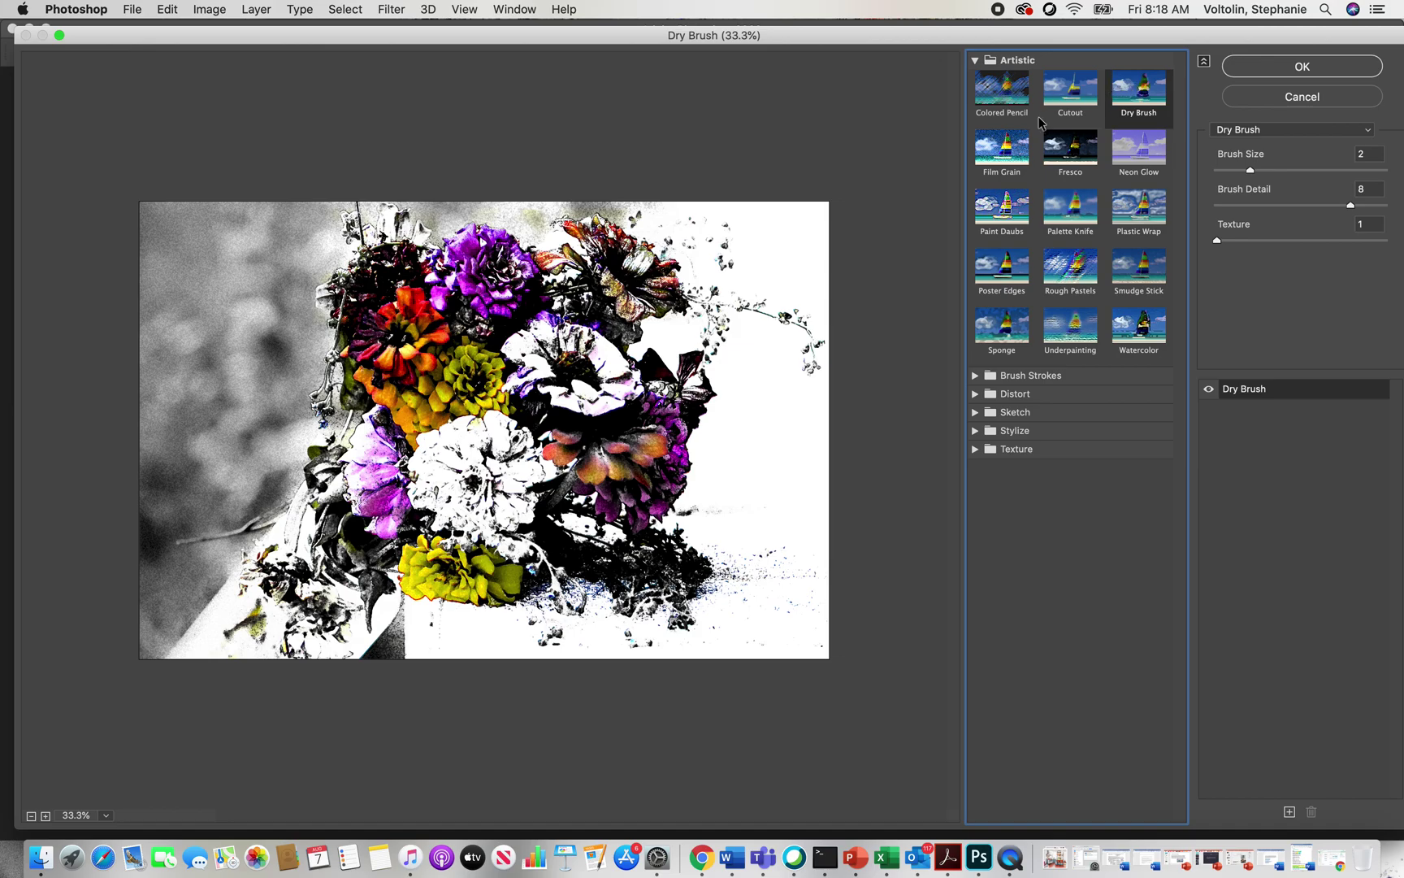
{"action": "left_click", "coordinate": [1020, 154]}
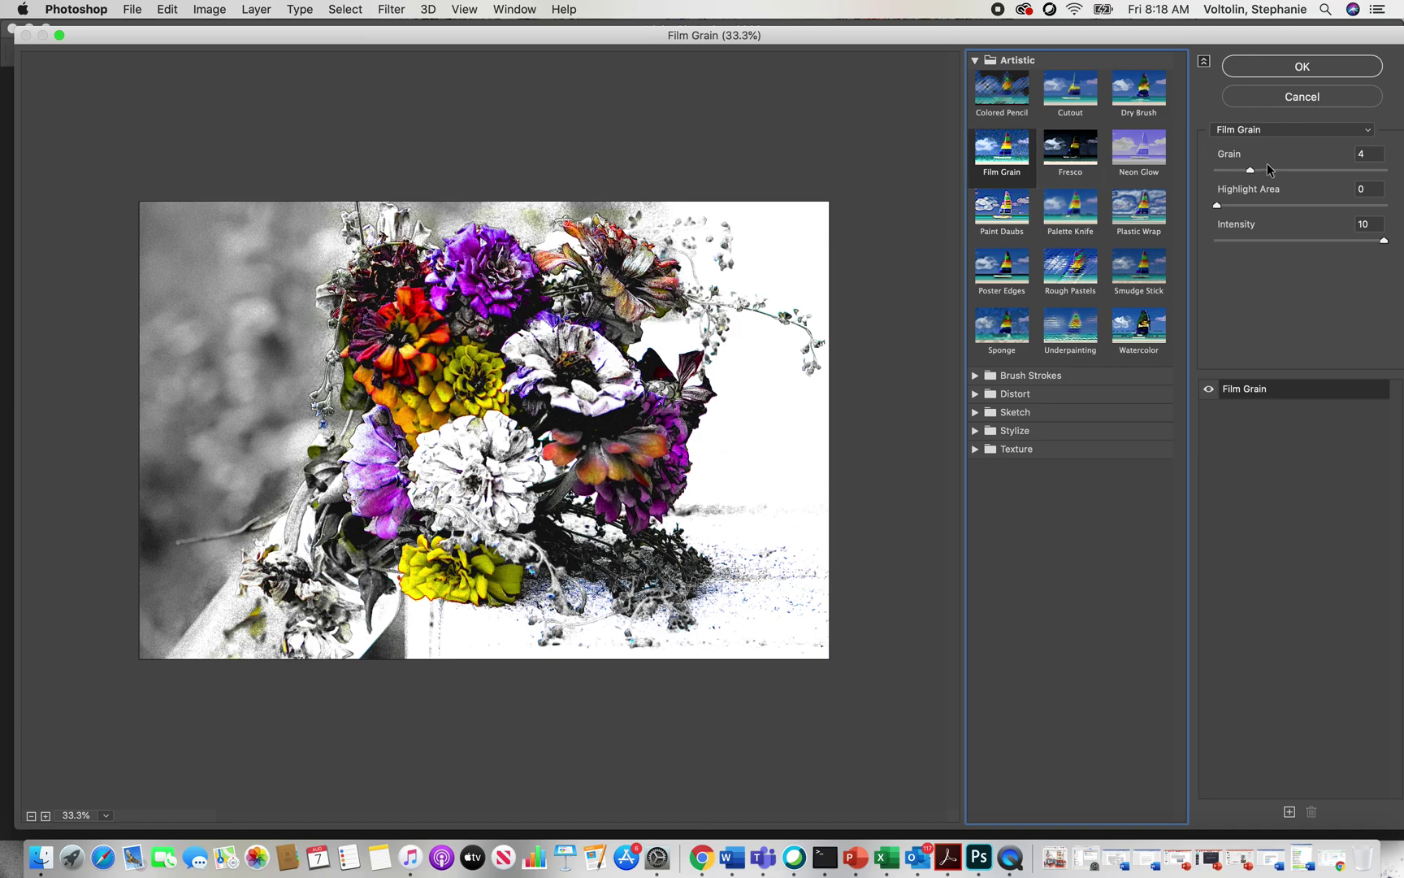
{"action": "left_click_drag", "start_coordinate": [1250, 170], "coordinate": [1344, 176]}
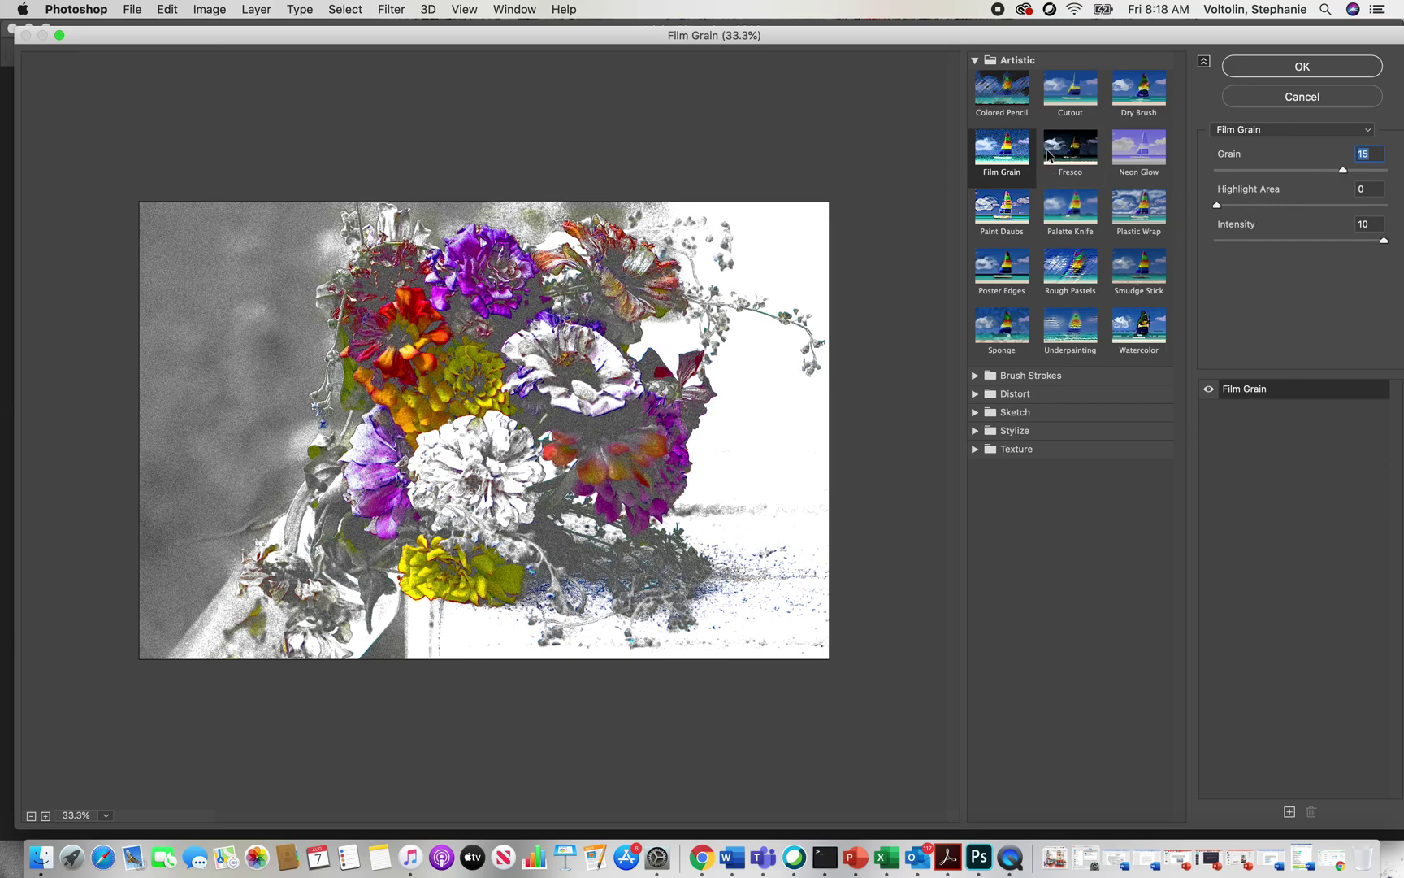
{"action": "left_click", "coordinate": [1074, 151]}
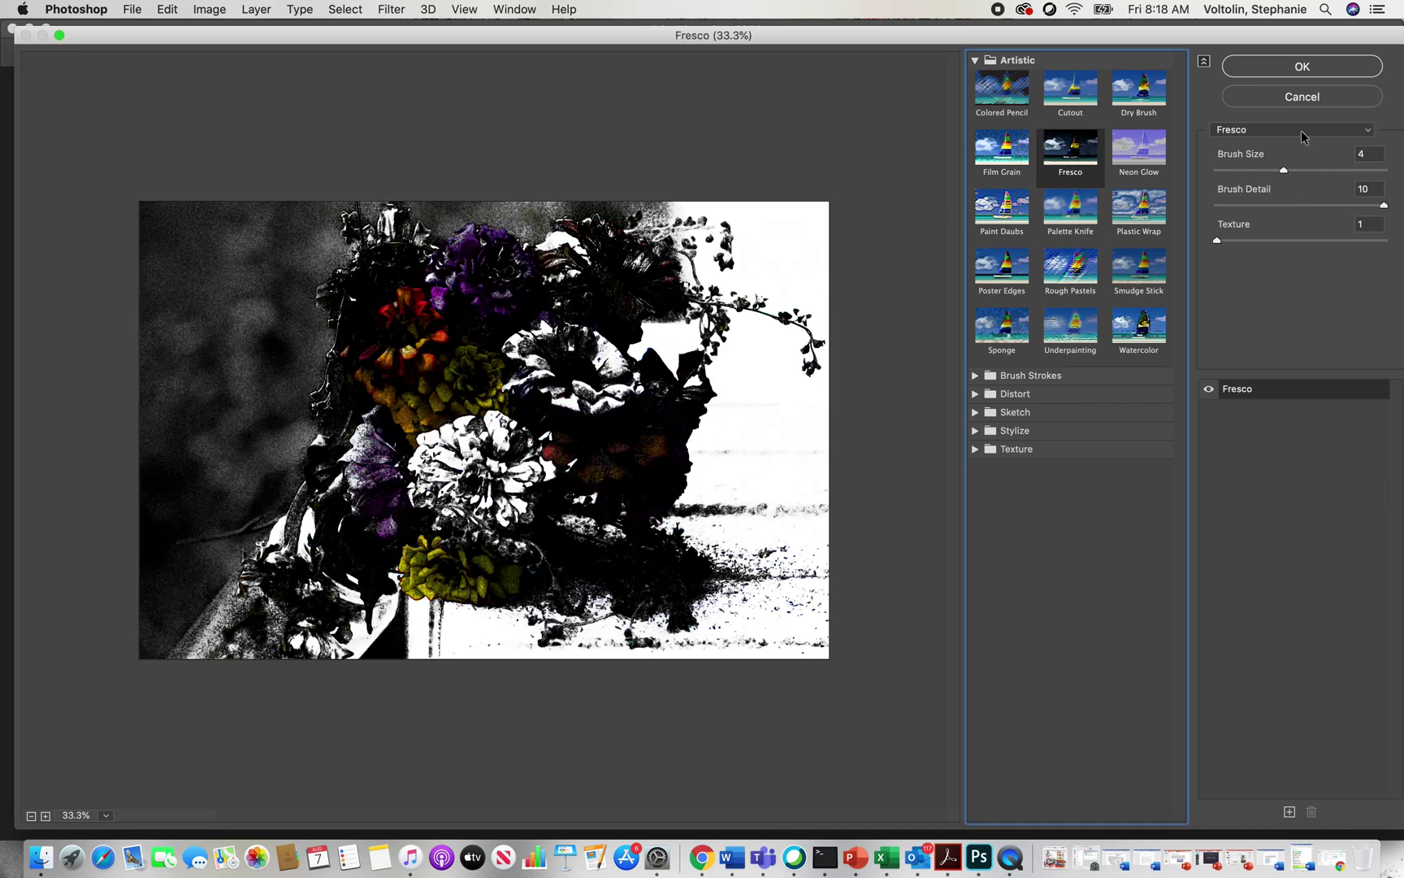
- Try Fresco with a Brush Size of 6, and Neon Glow with a purple Glow Color and Glow Sizes of -12 and 12
{"action": "left_click_drag", "start_coordinate": [1283, 171], "coordinate": [1317, 171]}
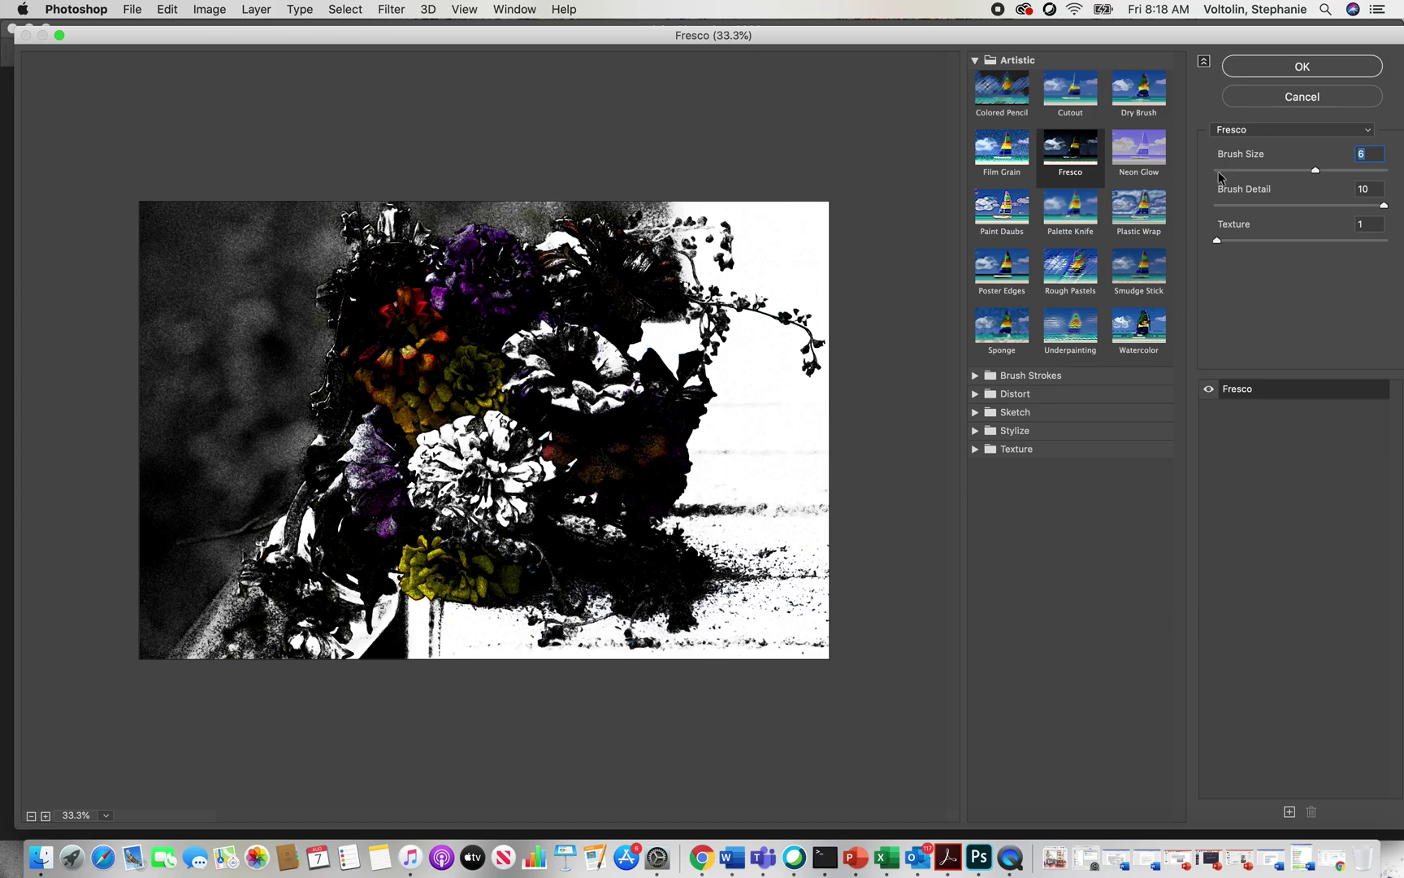
{"action": "left_click", "coordinate": [1137, 151]}
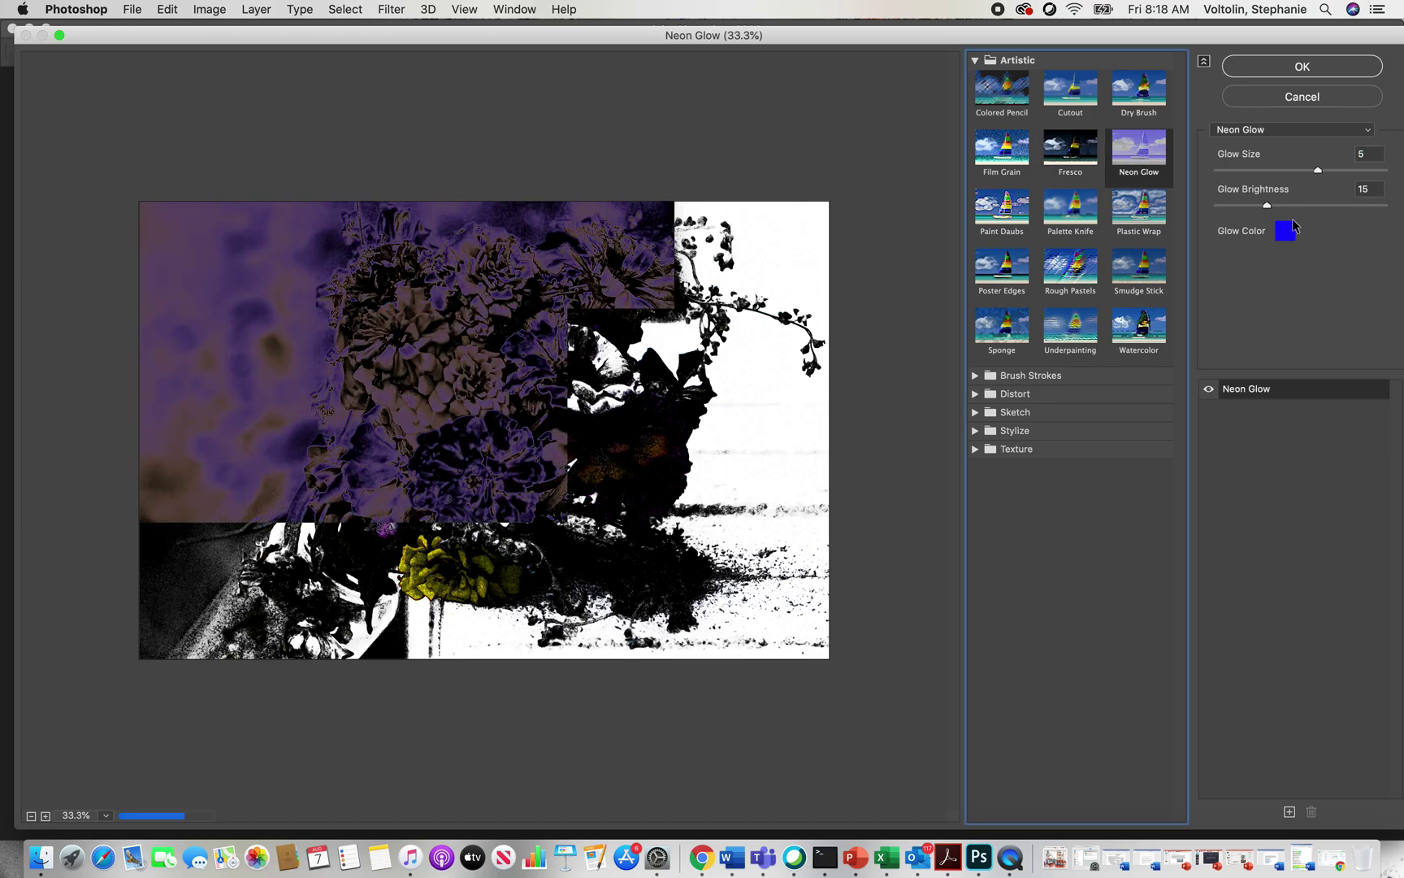
{"action": "left_click", "coordinate": [1288, 229]}
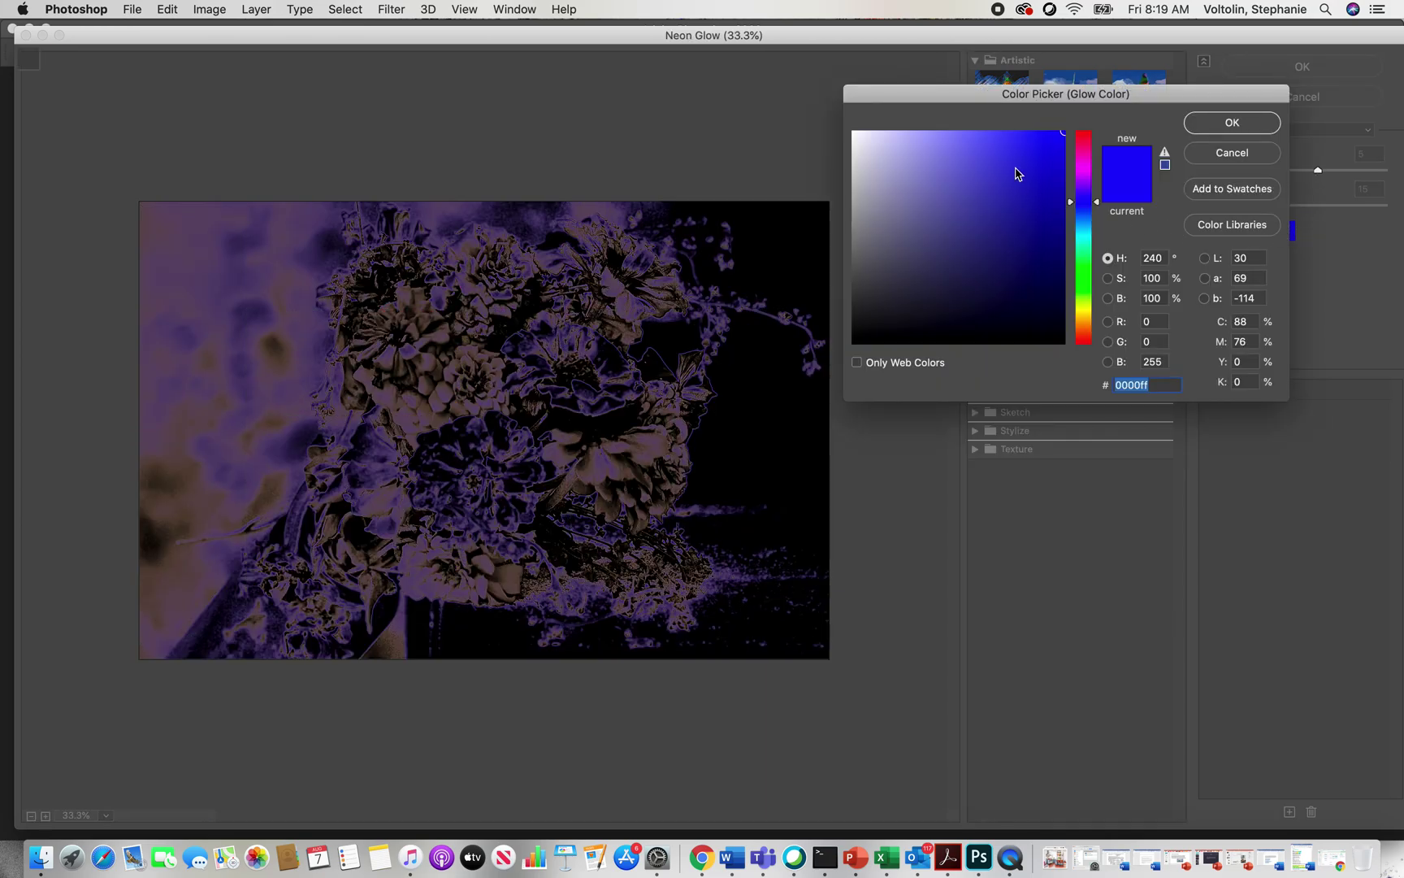
{"action": "left_click_drag", "start_coordinate": [1097, 205], "coordinate": [1099, 176]}
{"action": "left_click", "coordinate": [967, 172]}
{"action": "left_click", "coordinate": [1210, 123]}
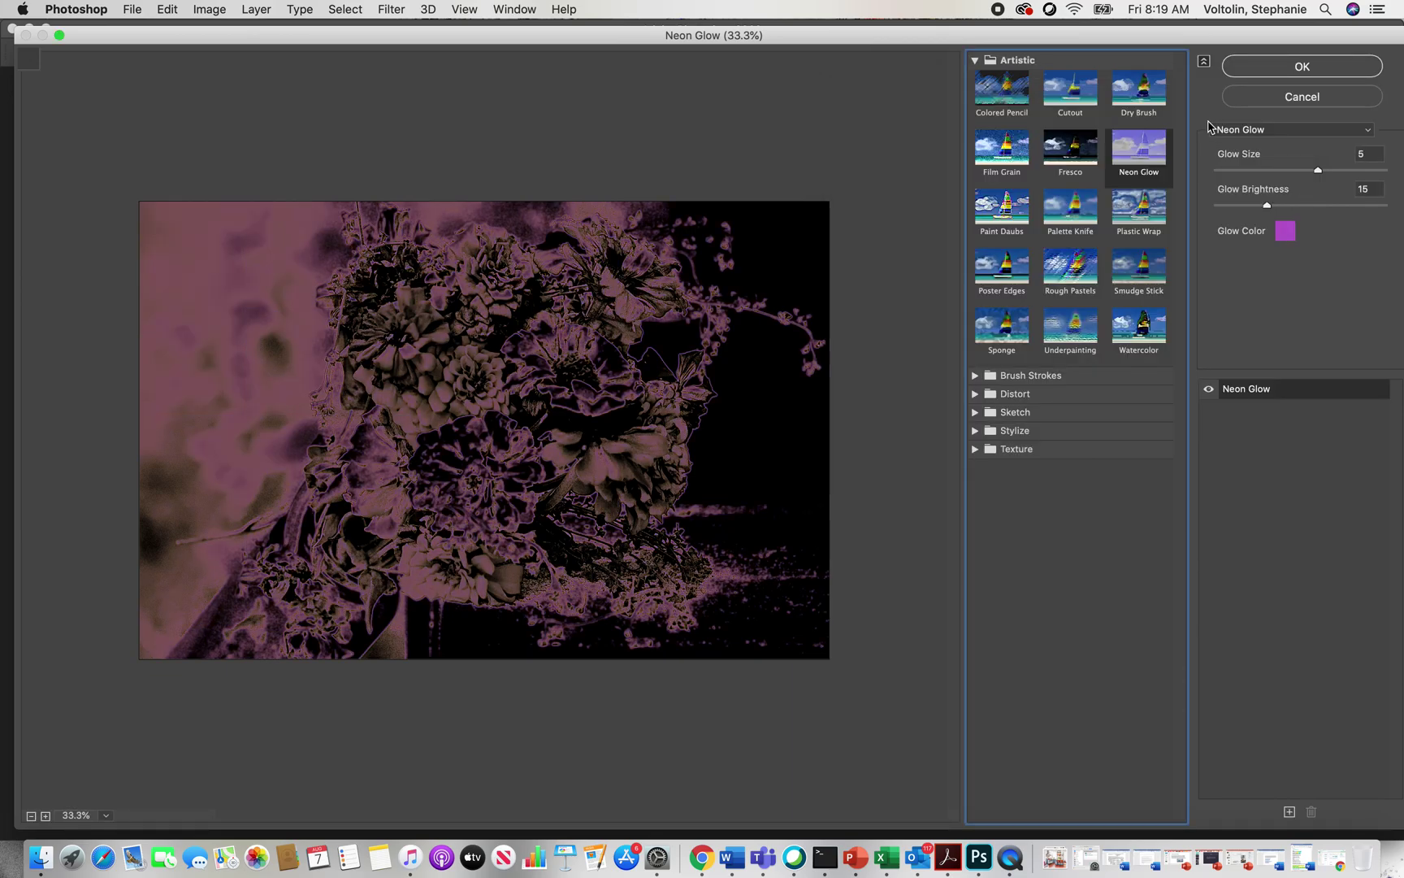
{"action": "left_click_drag", "start_coordinate": [1318, 171], "coordinate": [1258, 172]}
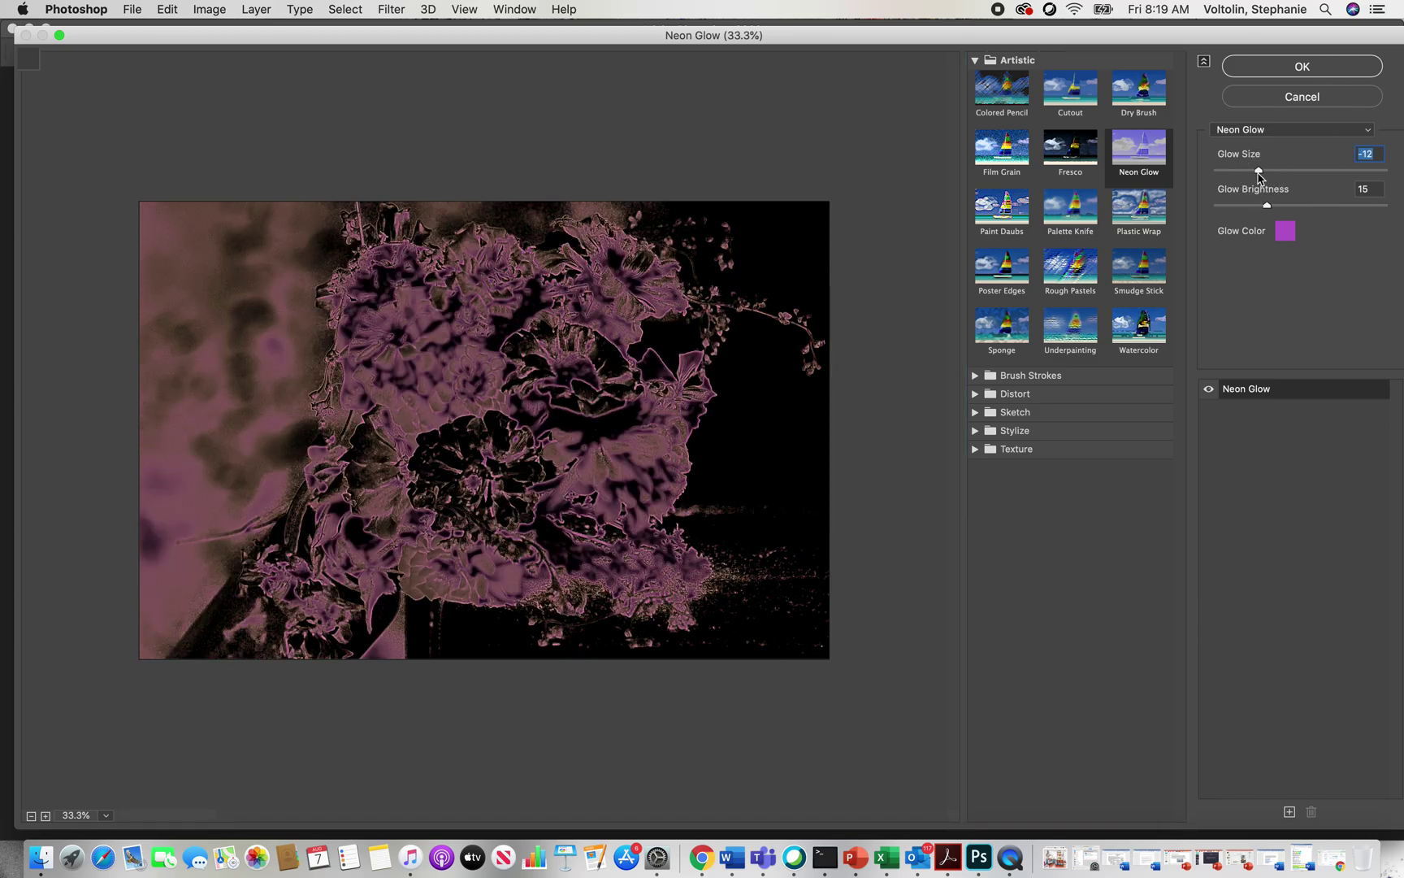
{"action": "left_click_drag", "start_coordinate": [1260, 173], "coordinate": [1345, 169]}
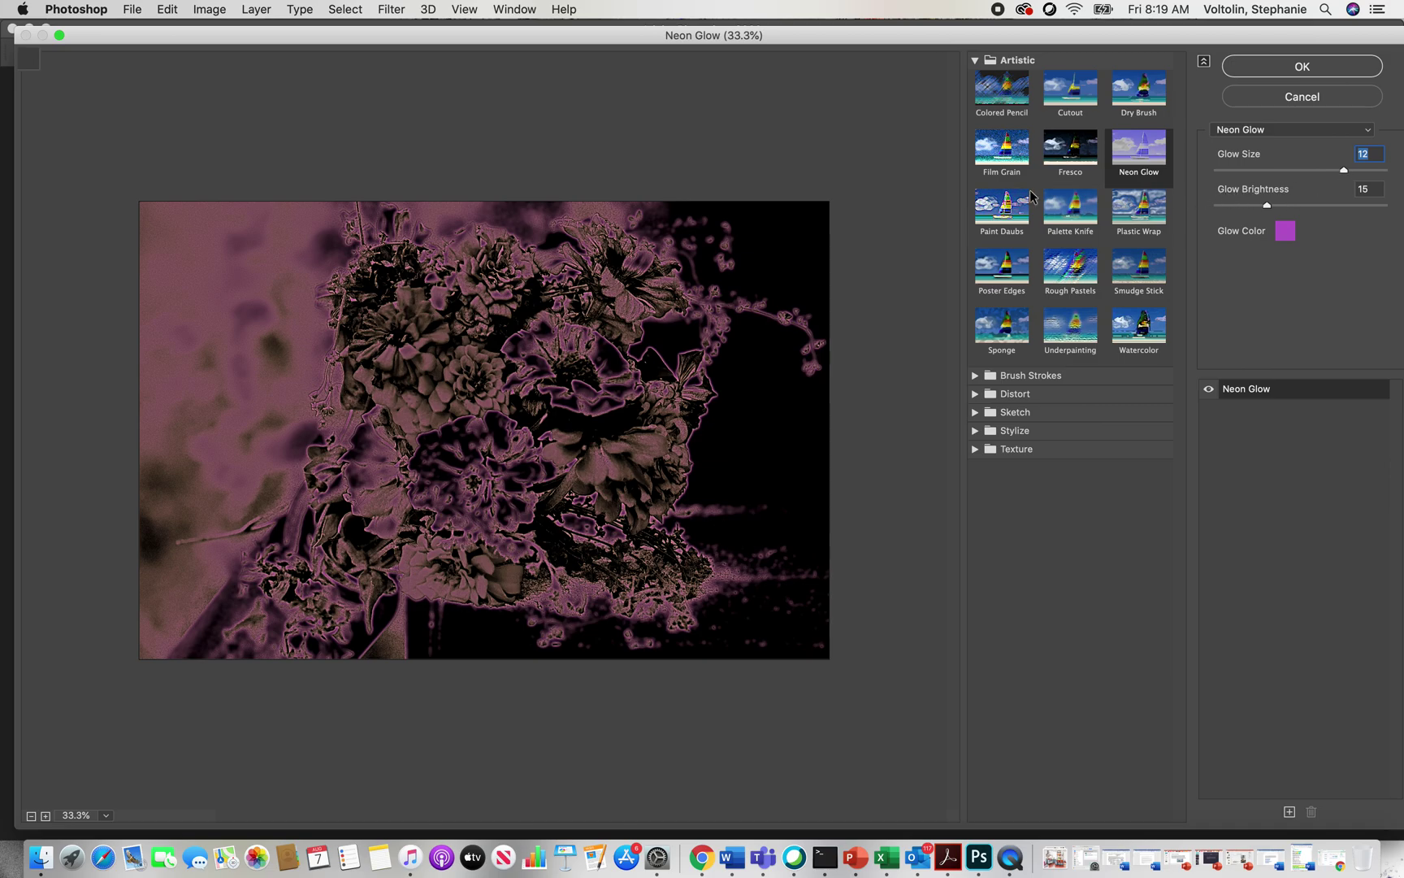
- Preview Paint Daubs, Palette Knife with a Stroke Size of 37, and Plastic Wrap on the bouquet
{"action": "left_click", "coordinate": [995, 214]}
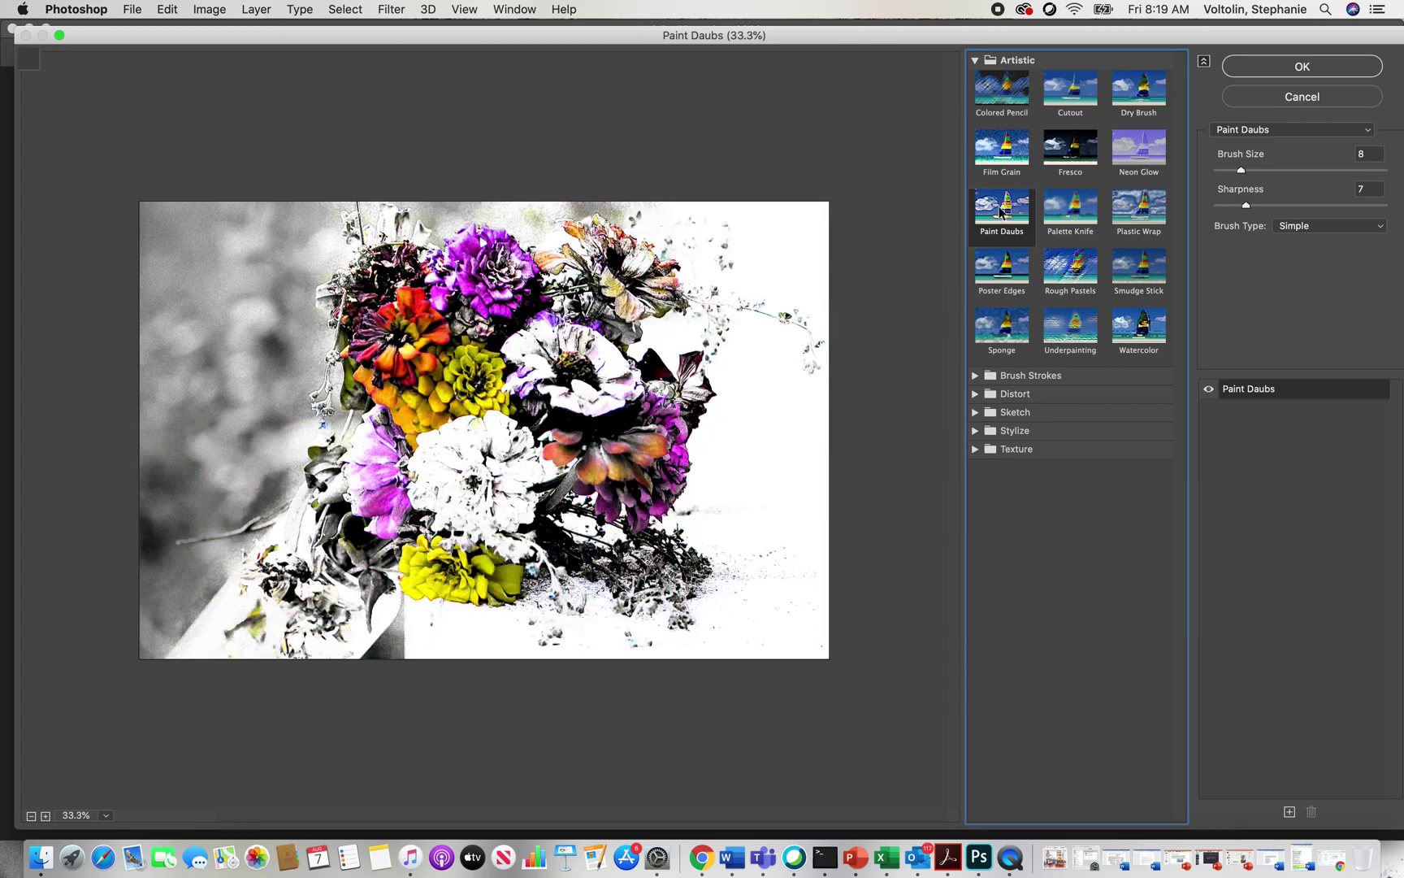
{"action": "left_click", "coordinate": [1071, 211]}
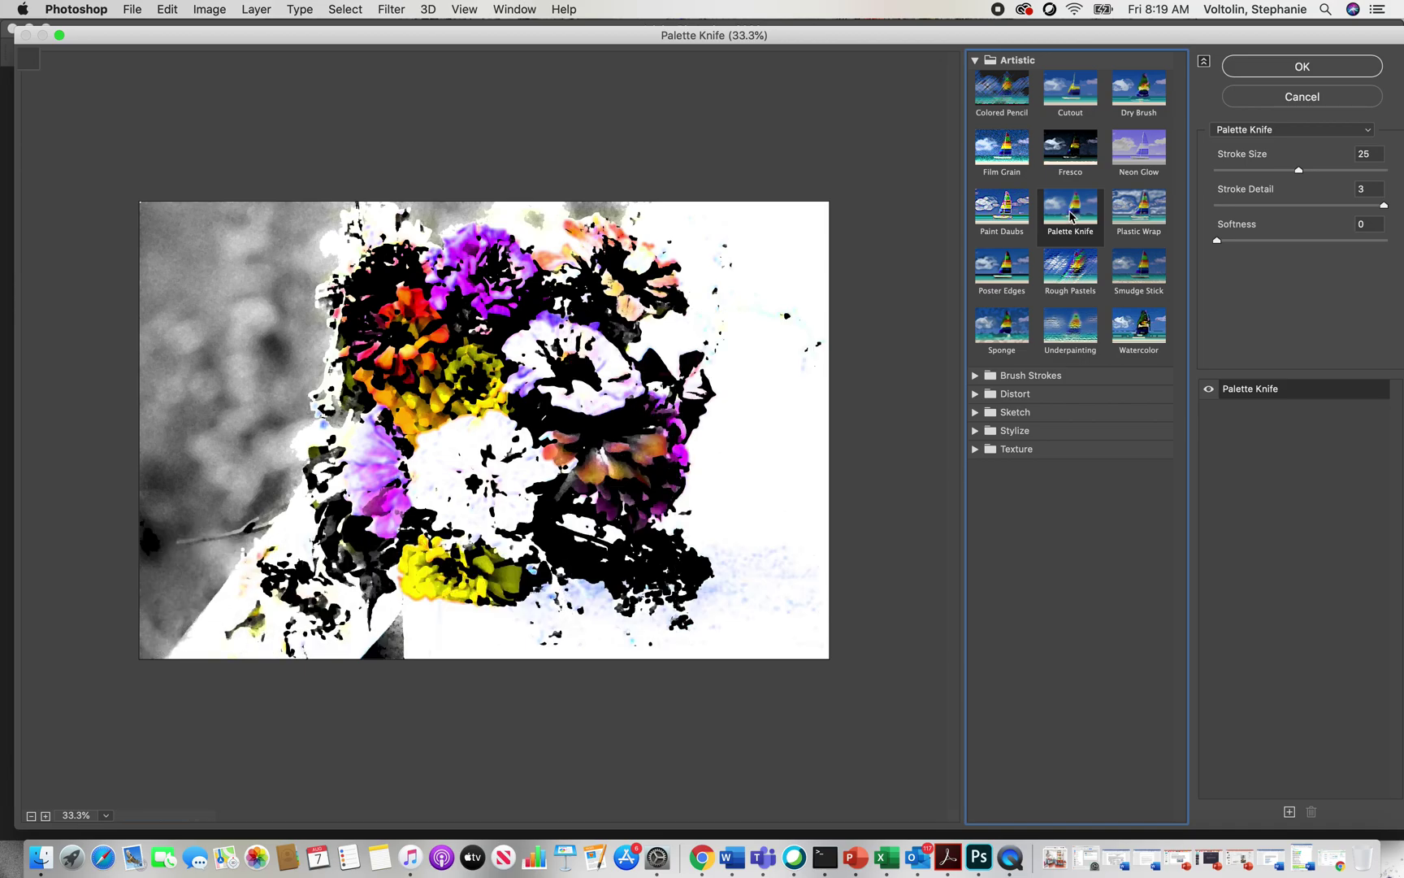
{"action": "left_click_drag", "start_coordinate": [1299, 170], "coordinate": [1341, 174]}
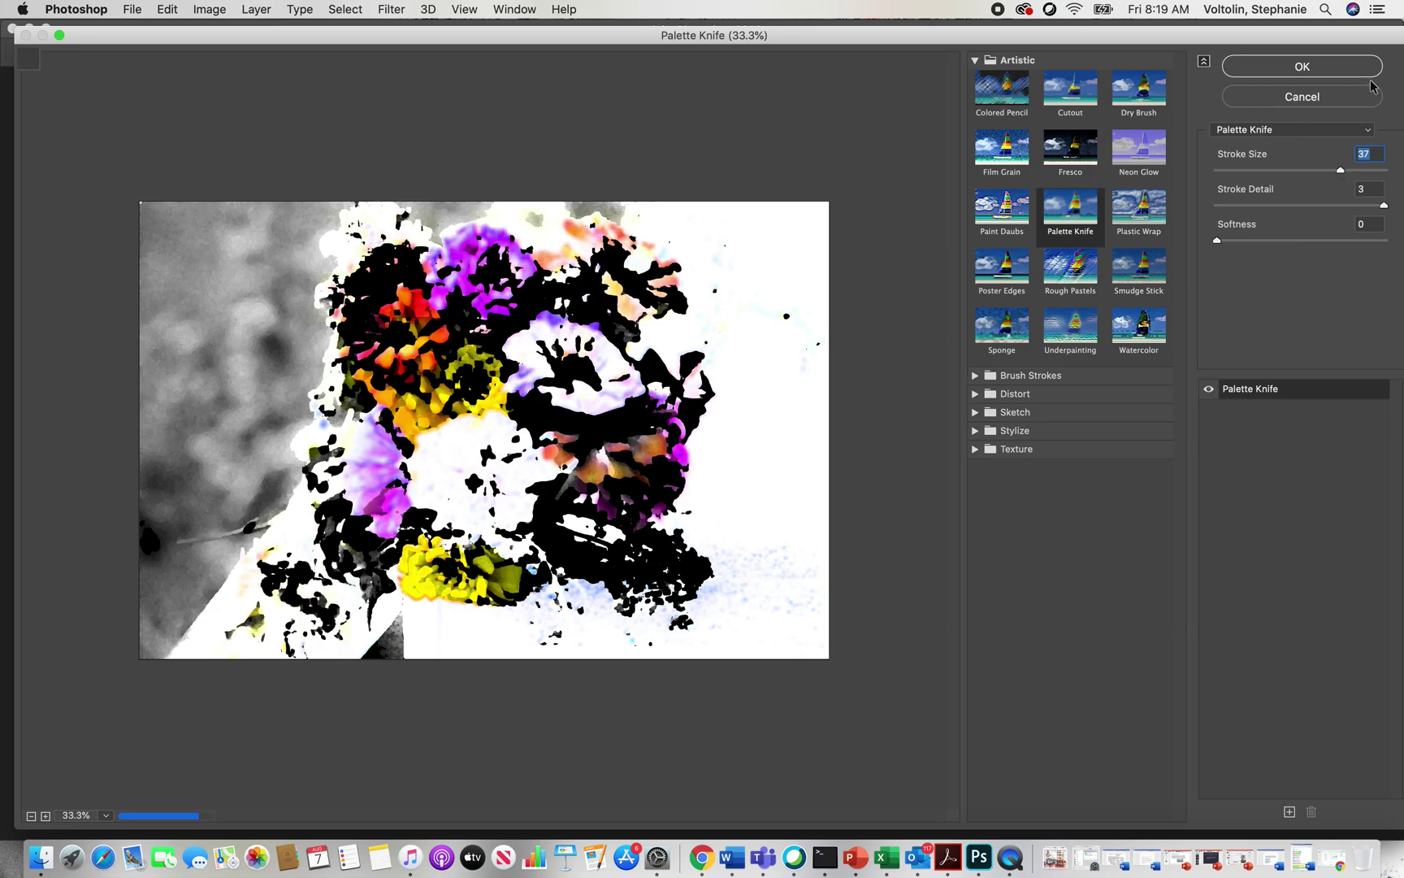
{"action": "left_click", "coordinate": [1140, 226]}
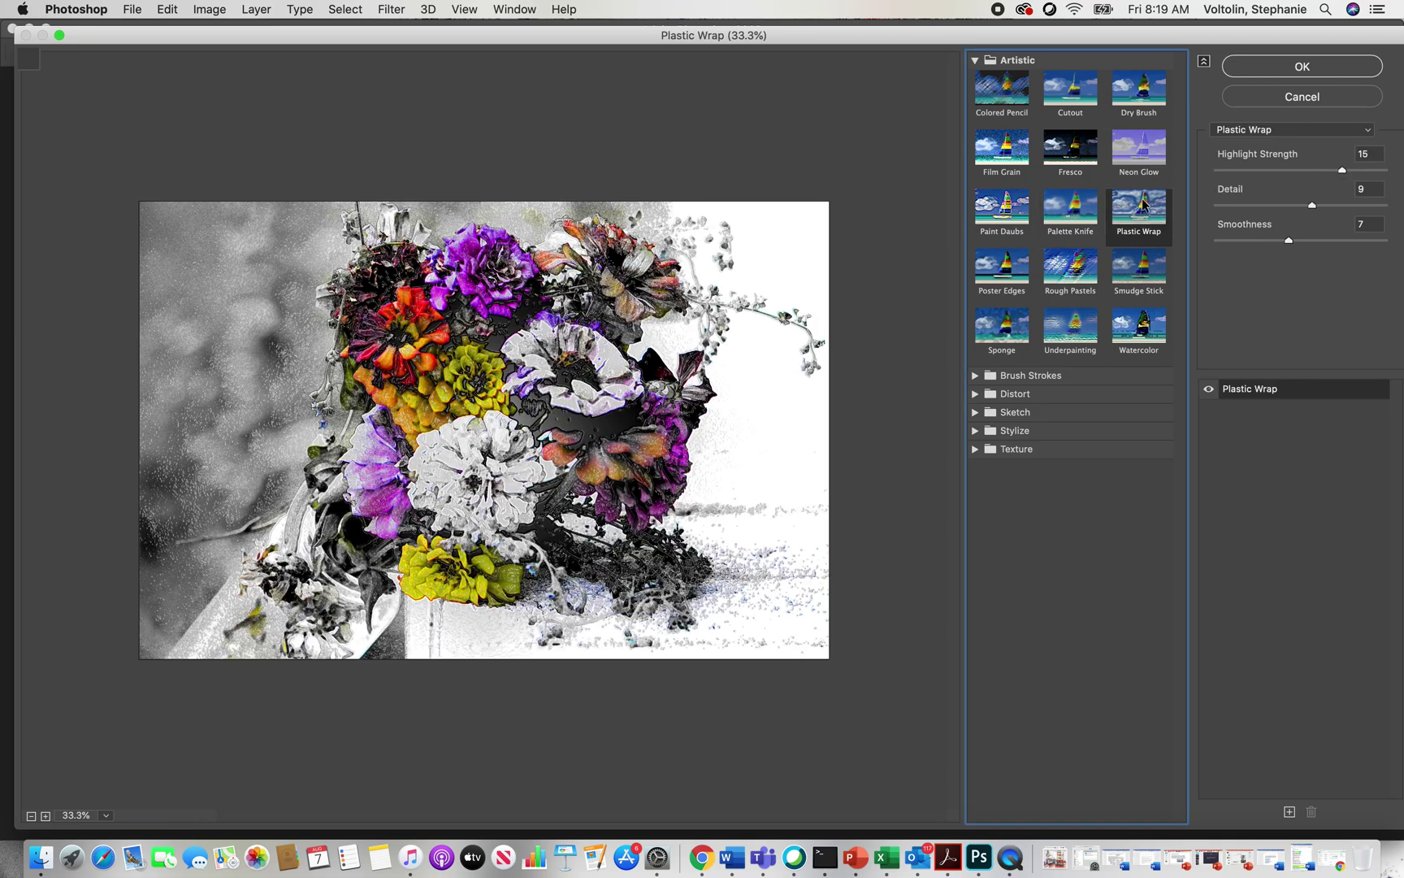
- Try the Poster Edges filter with Edge Thickness 7, Edge Intensity 5 and Posterization 4
{"action": "left_click", "coordinate": [1002, 267]}
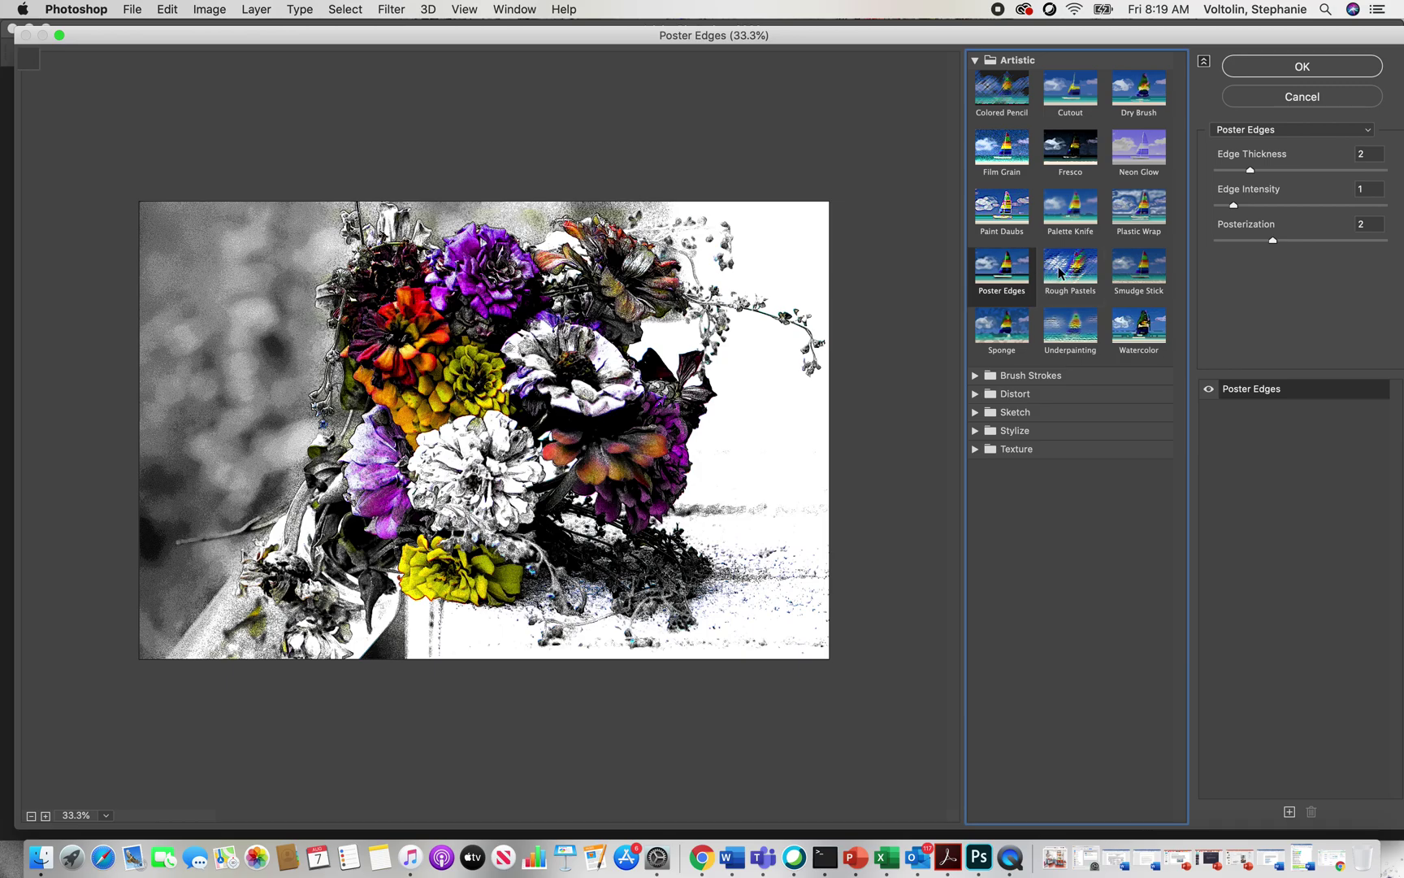
{"action": "left_click", "coordinate": [1251, 170]}
{"action": "left_click_drag", "start_coordinate": [1253, 174], "coordinate": [1331, 177]}
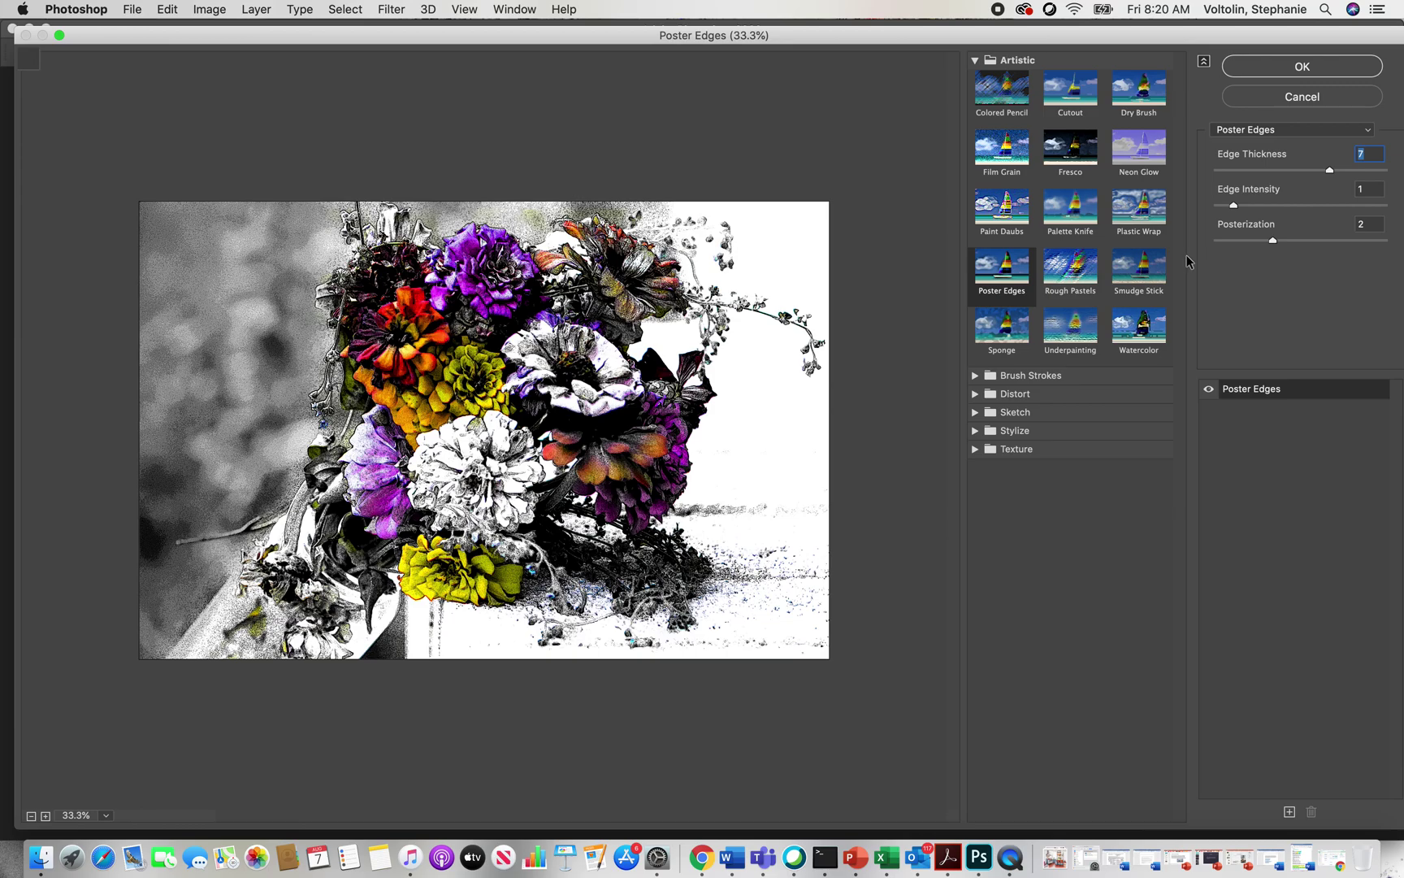
{"action": "left_click_drag", "start_coordinate": [1233, 207], "coordinate": [1325, 241]}
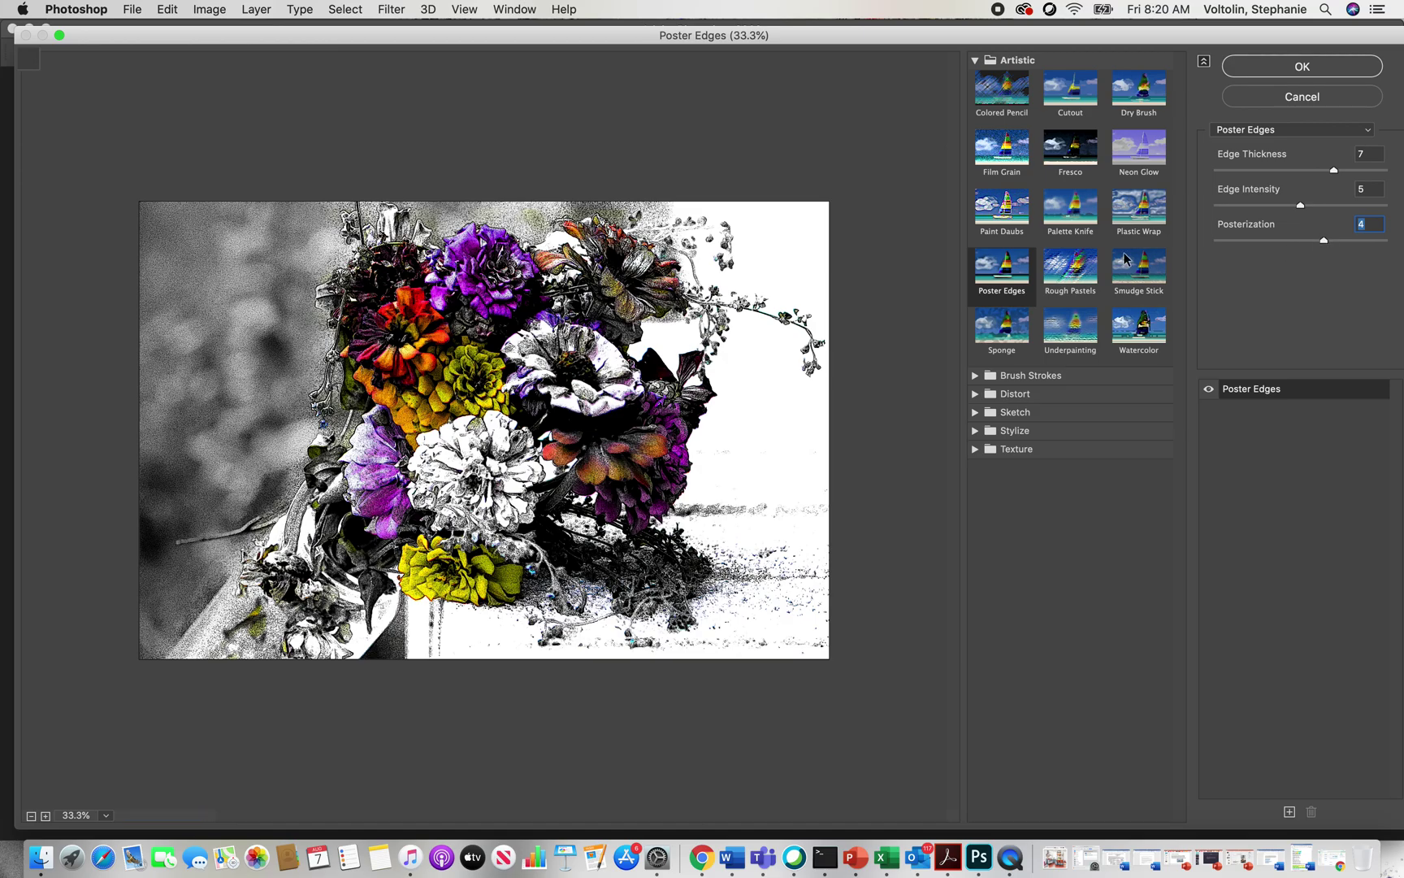
- Preview the Rough Pastels, Smudge Stick, Sponge, Underpainting and Watercolor filters on the bouquet
{"action": "left_click", "coordinate": [1070, 274]}
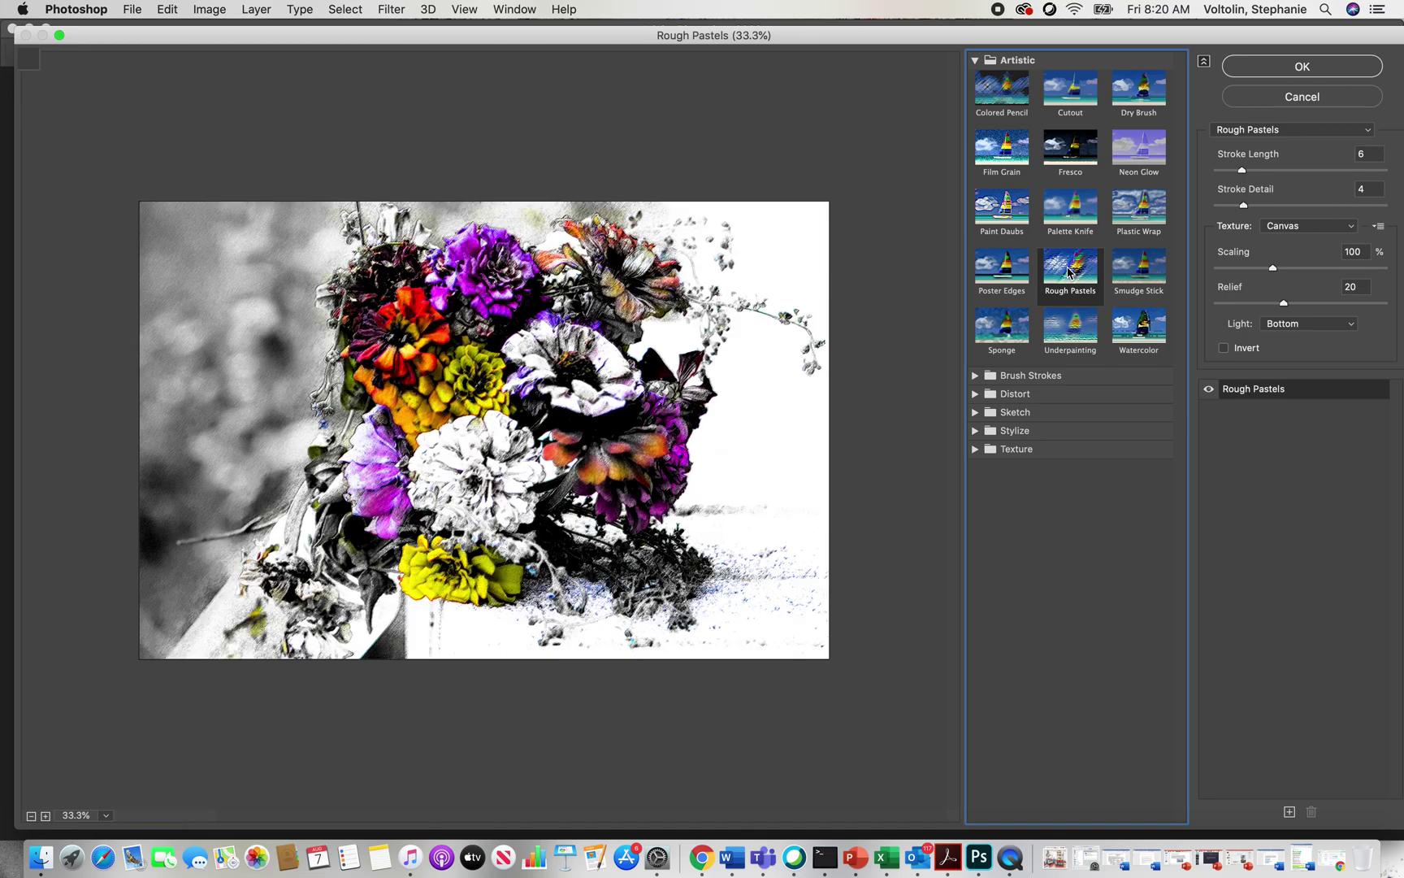
{"action": "left_click", "coordinate": [1137, 268]}
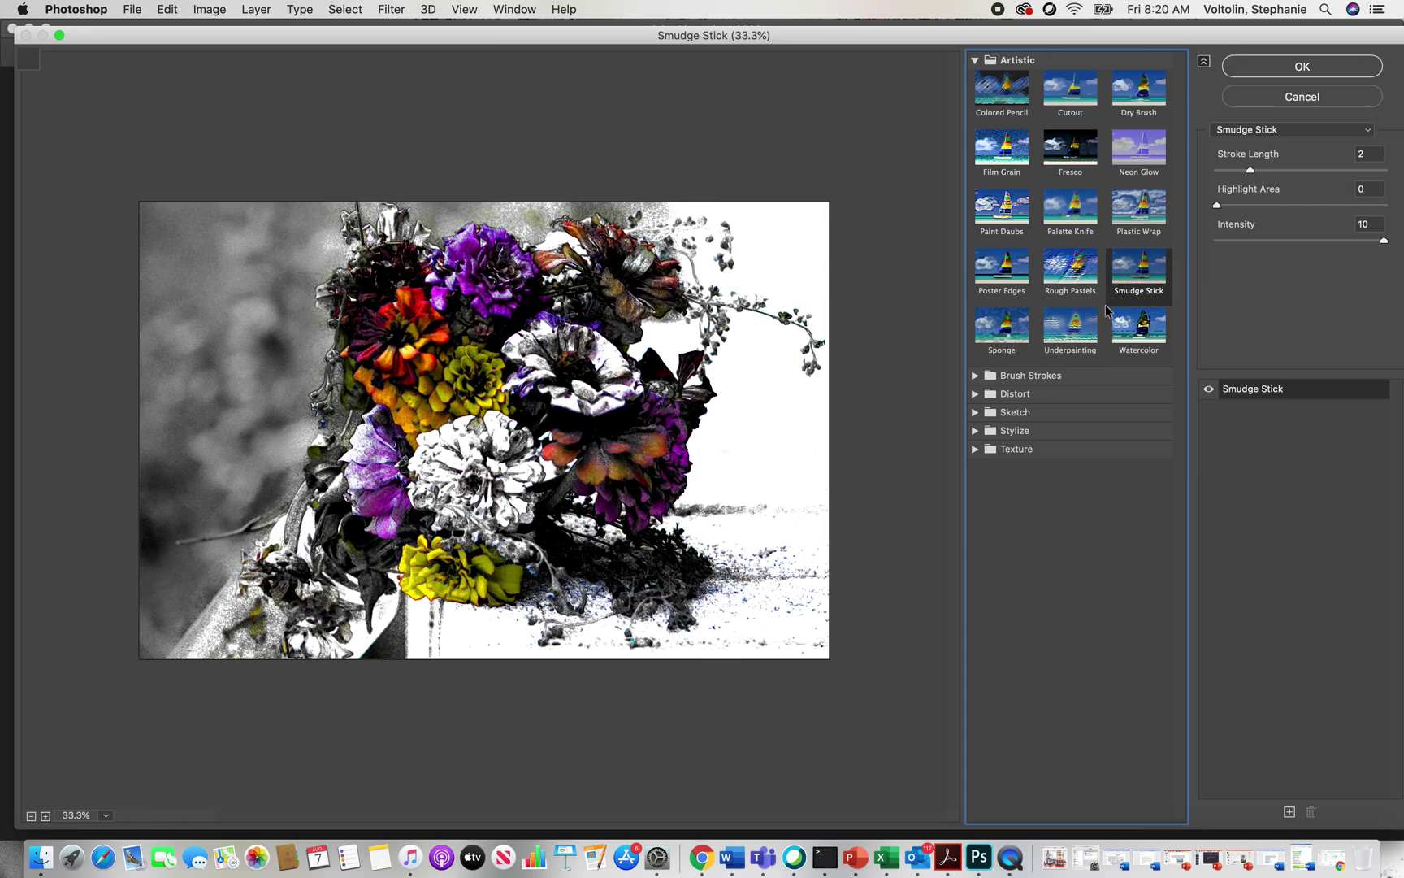
{"action": "left_click", "coordinate": [1012, 332]}
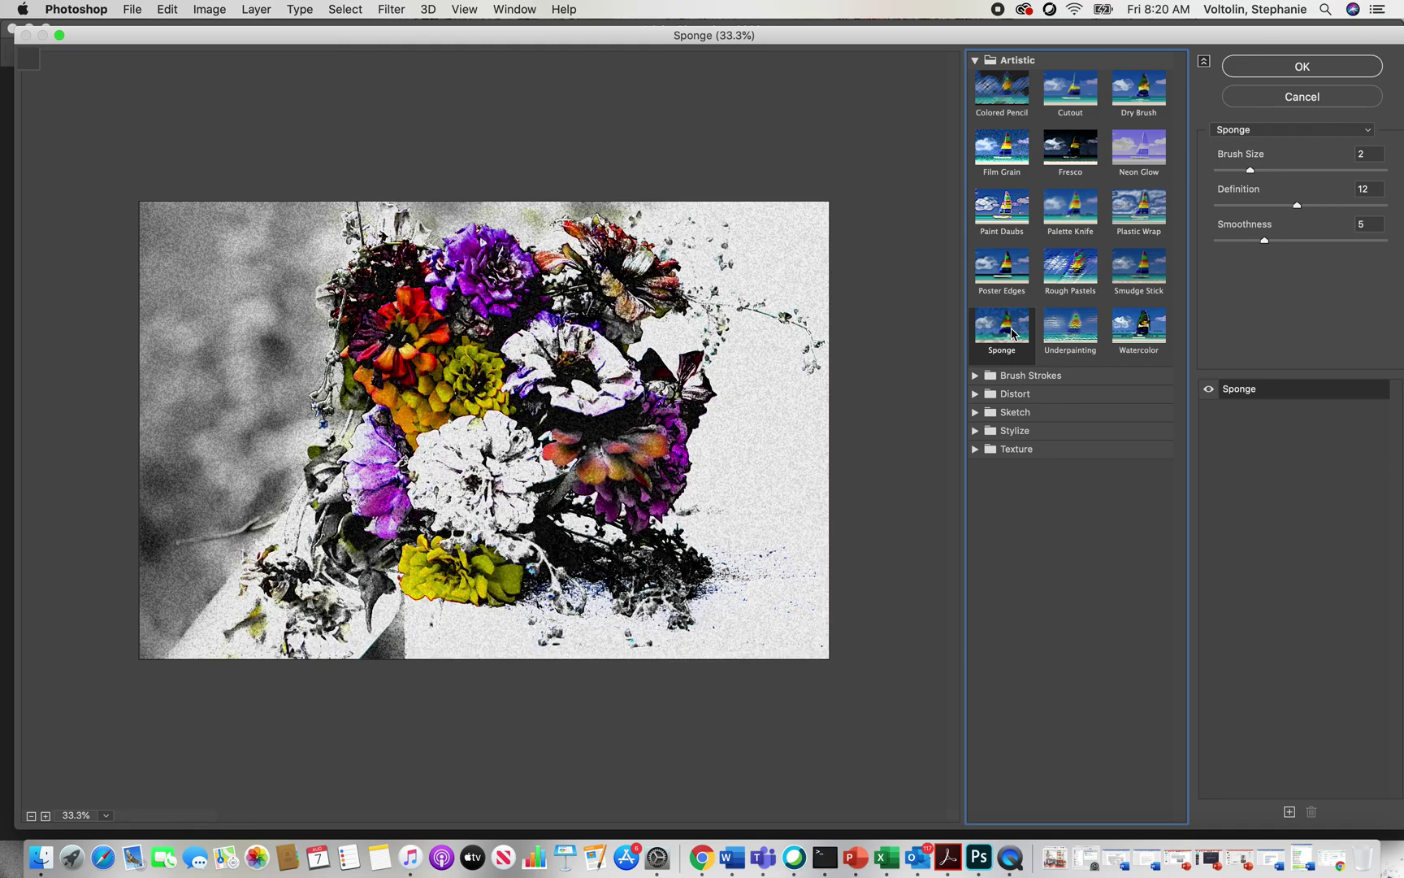
{"action": "left_click", "coordinate": [1069, 333]}
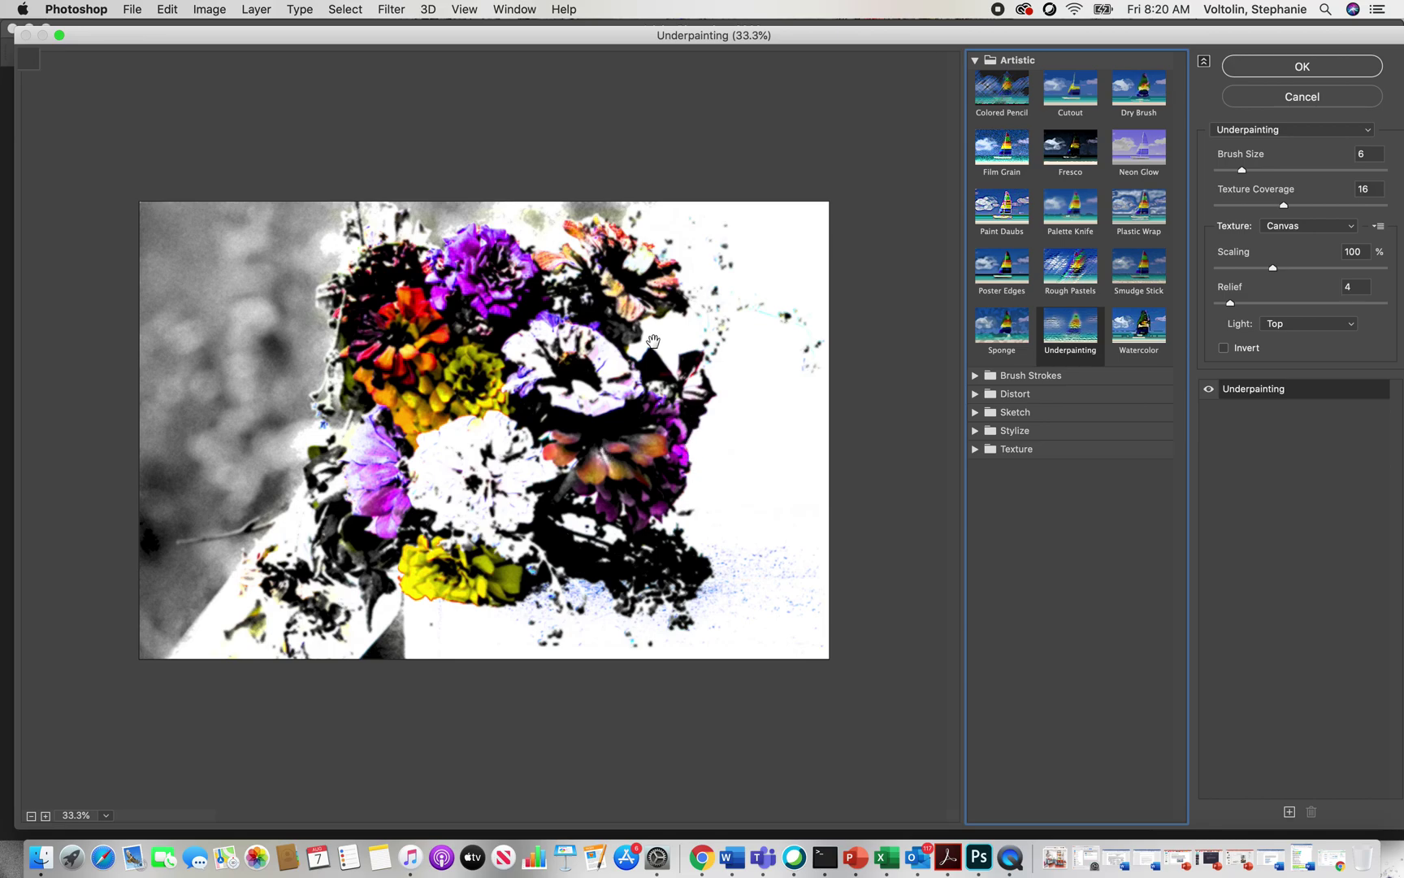
{"action": "left_click", "coordinate": [1145, 330]}
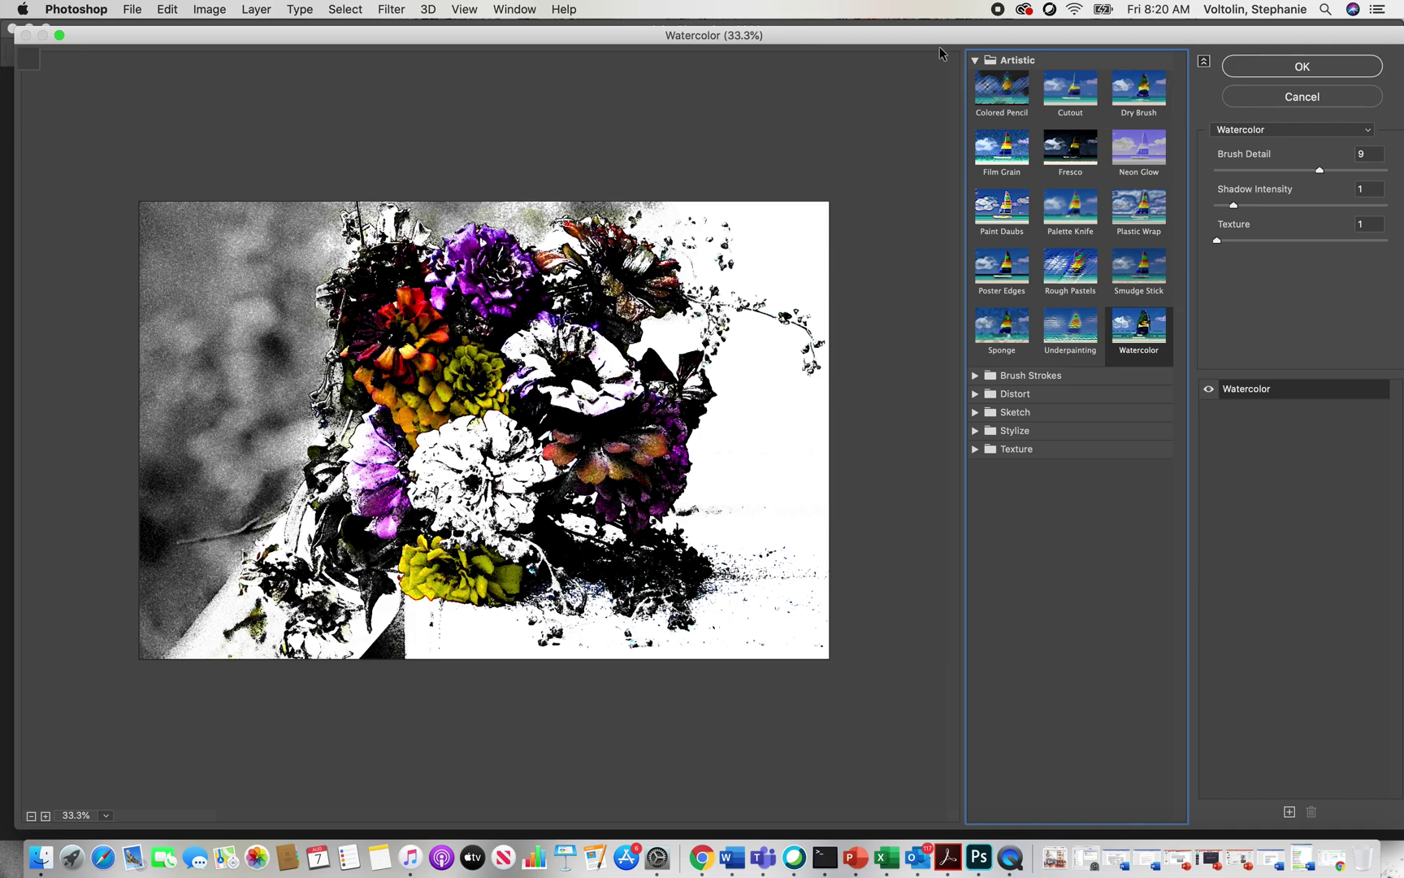
- Collapse the Artistic filter category and expand the Brush Strokes, Distort and Sketch categories
{"action": "left_click", "coordinate": [975, 61]}
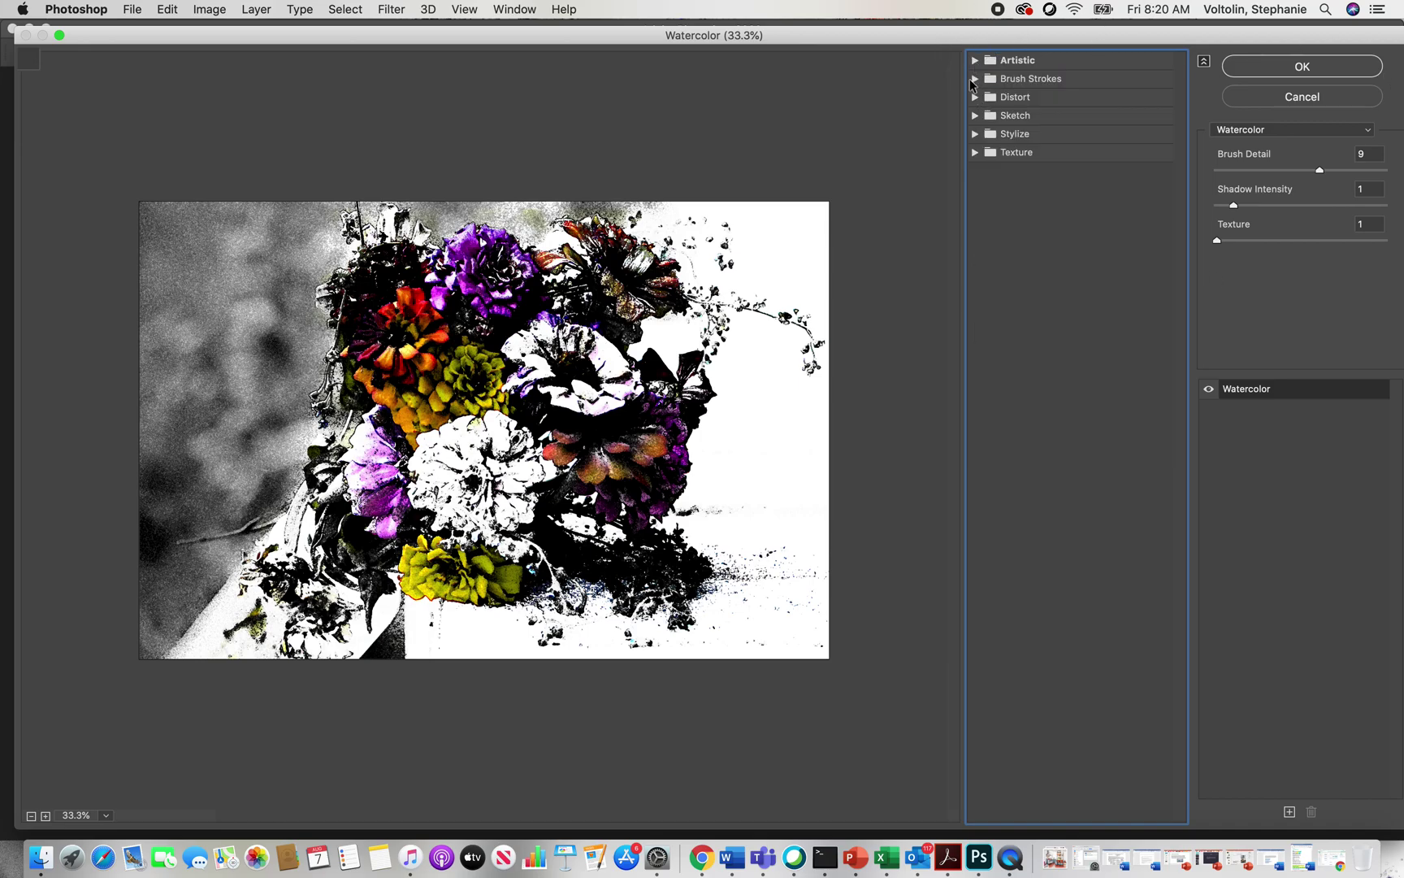
{"action": "left_click", "coordinate": [975, 80]}
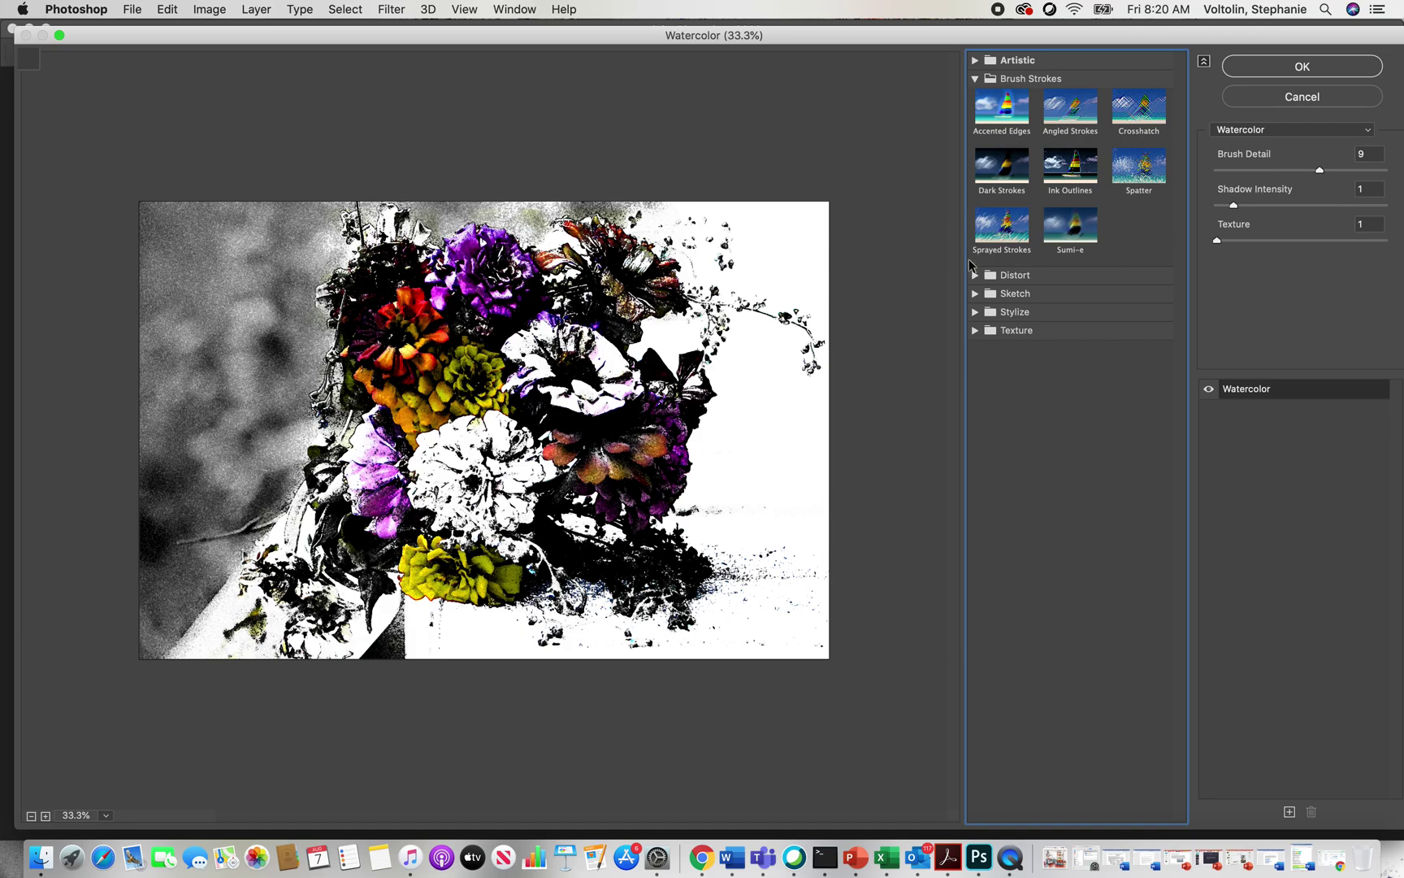
{"action": "left_click", "coordinate": [975, 276]}
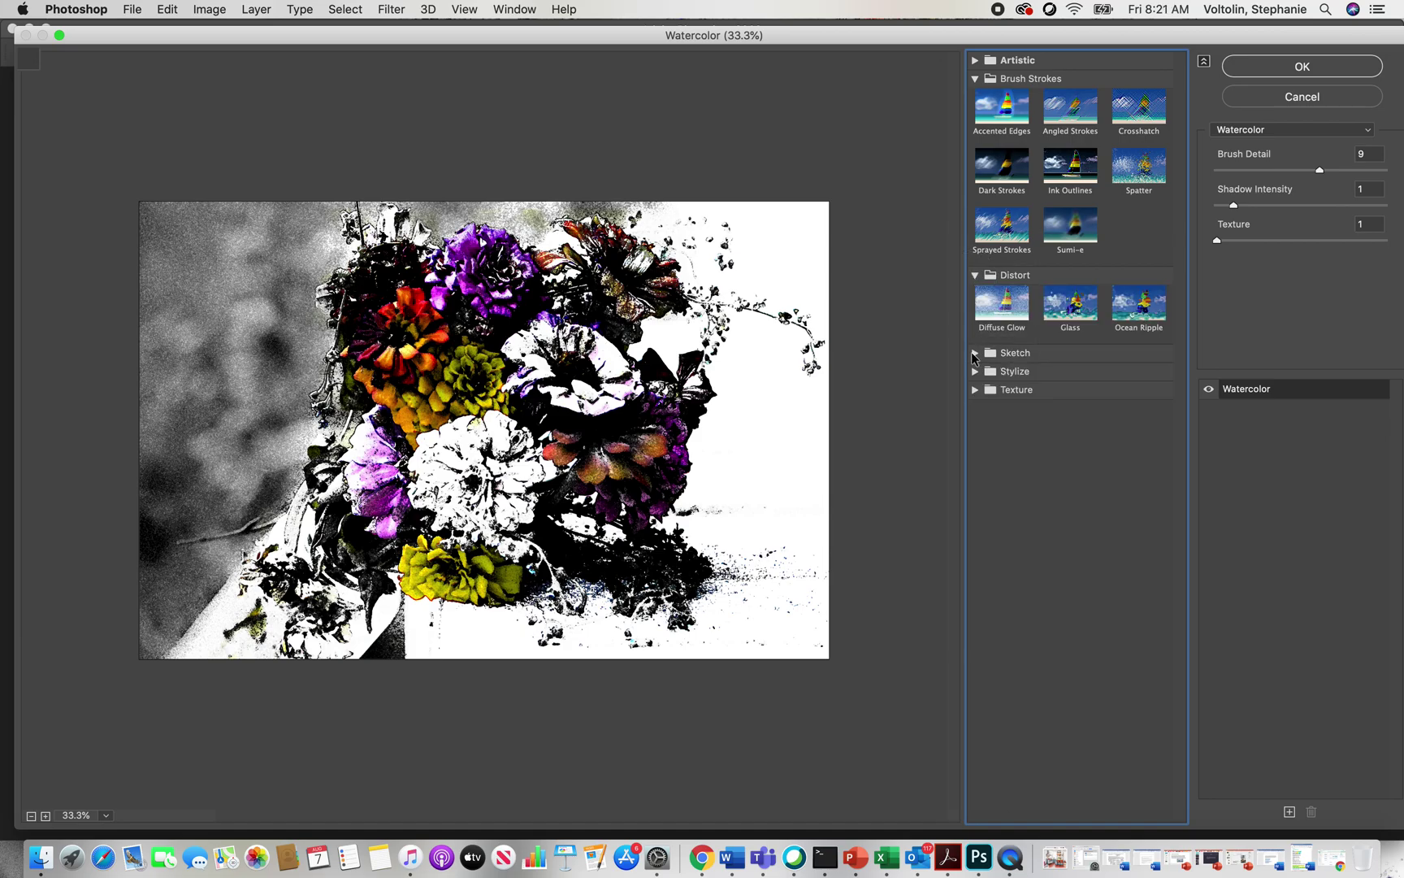
{"action": "left_click", "coordinate": [975, 353]}
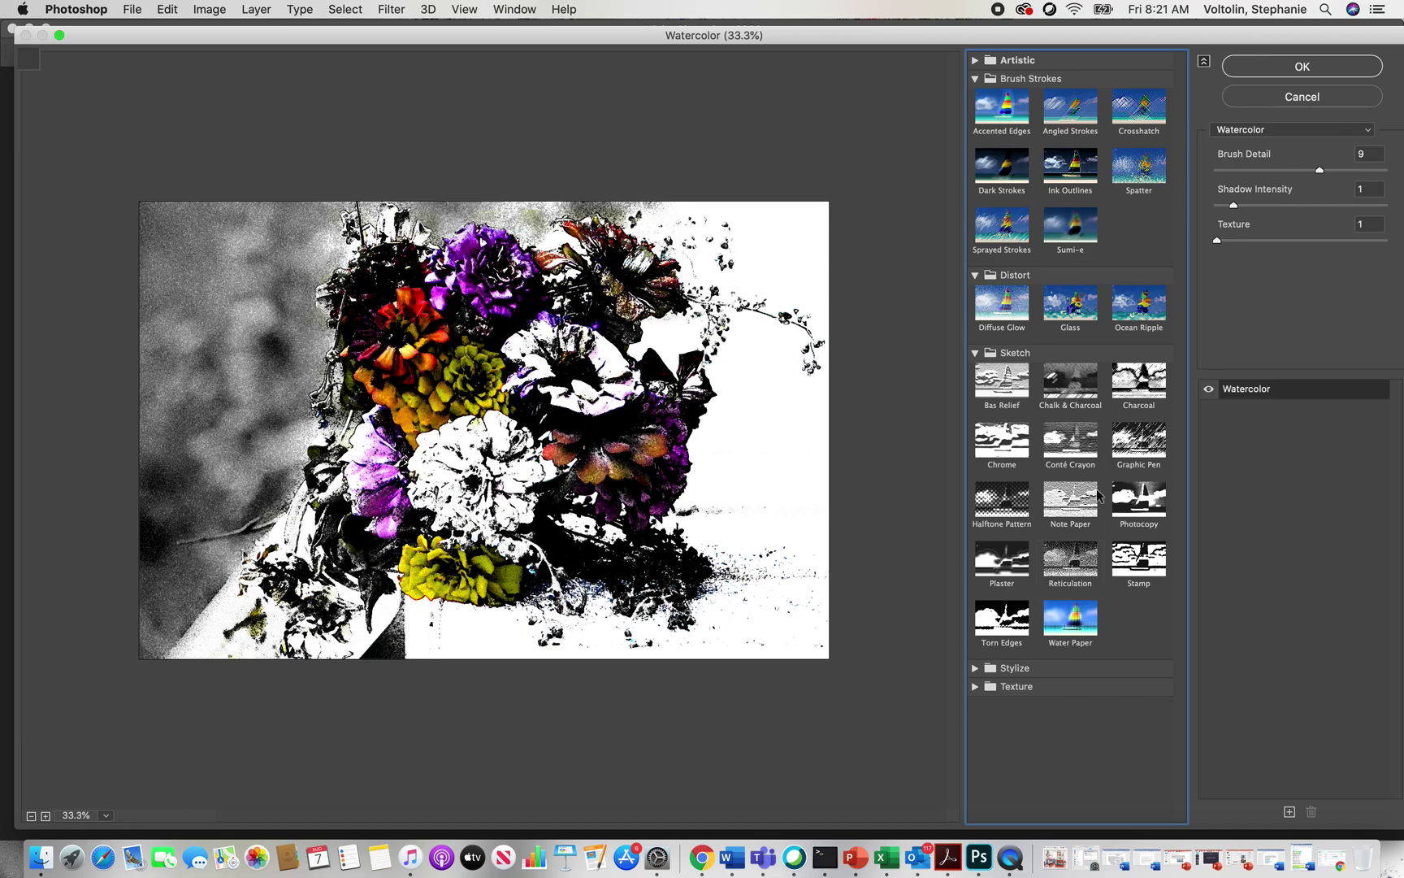
- Preview the Halftone Pattern and Photocopy sketch filters and the Glowing Edges filter from the Stylize category
{"action": "left_click", "coordinate": [1026, 501]}
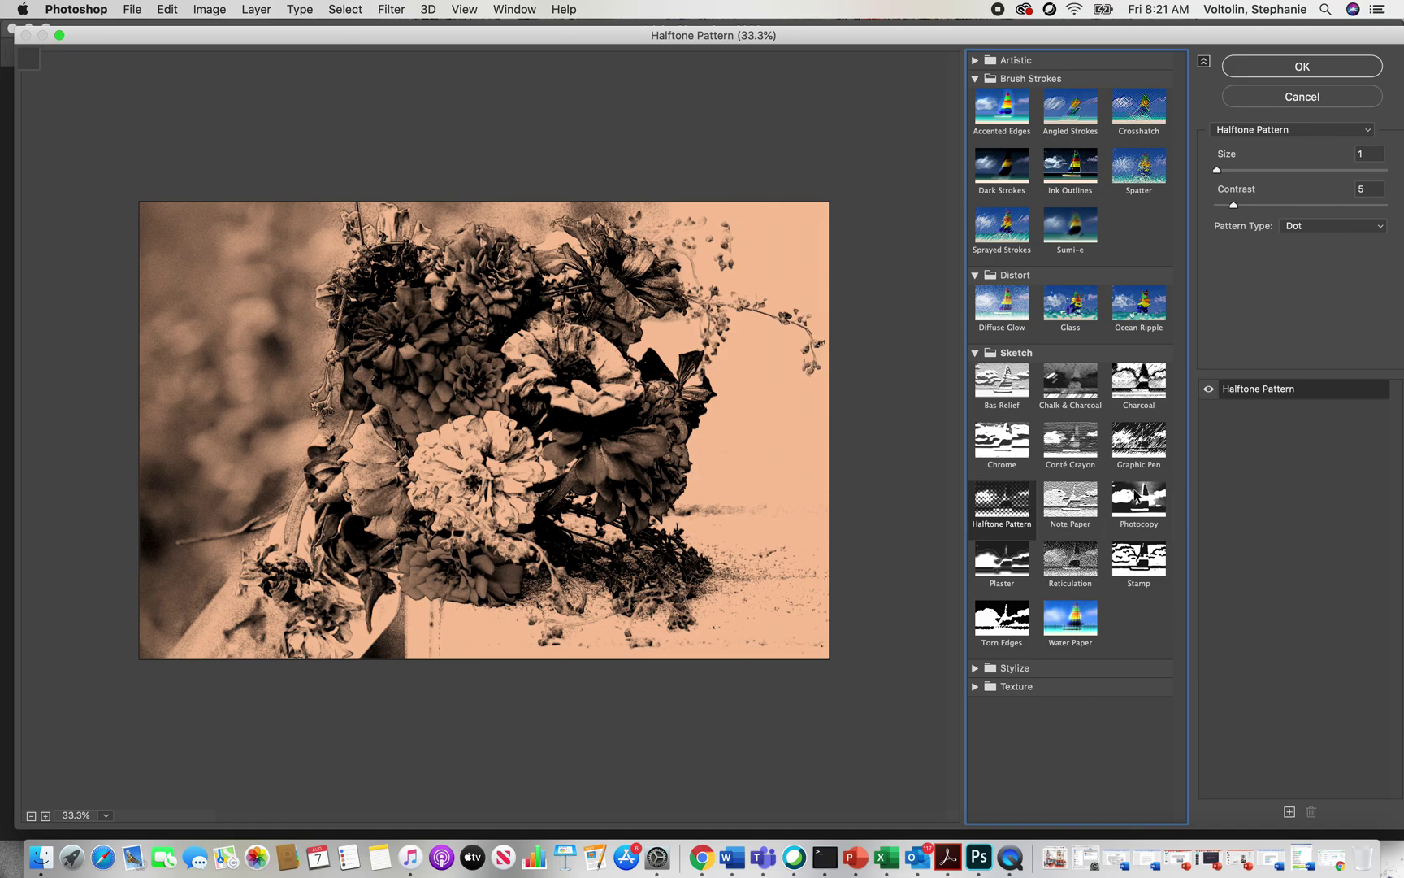
{"action": "left_click", "coordinate": [1136, 497]}
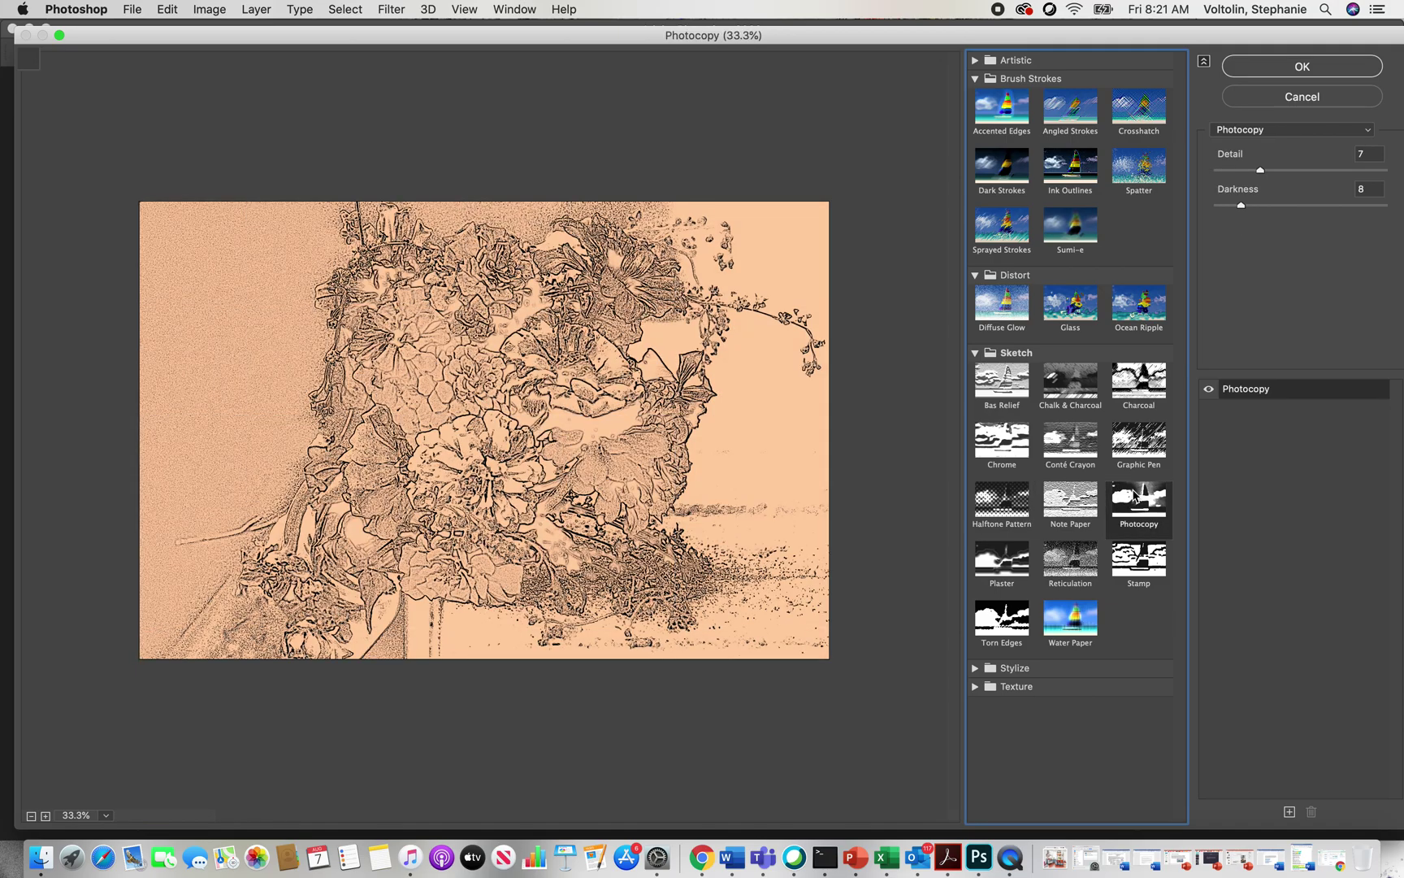
{"action": "left_click", "coordinate": [1003, 506]}
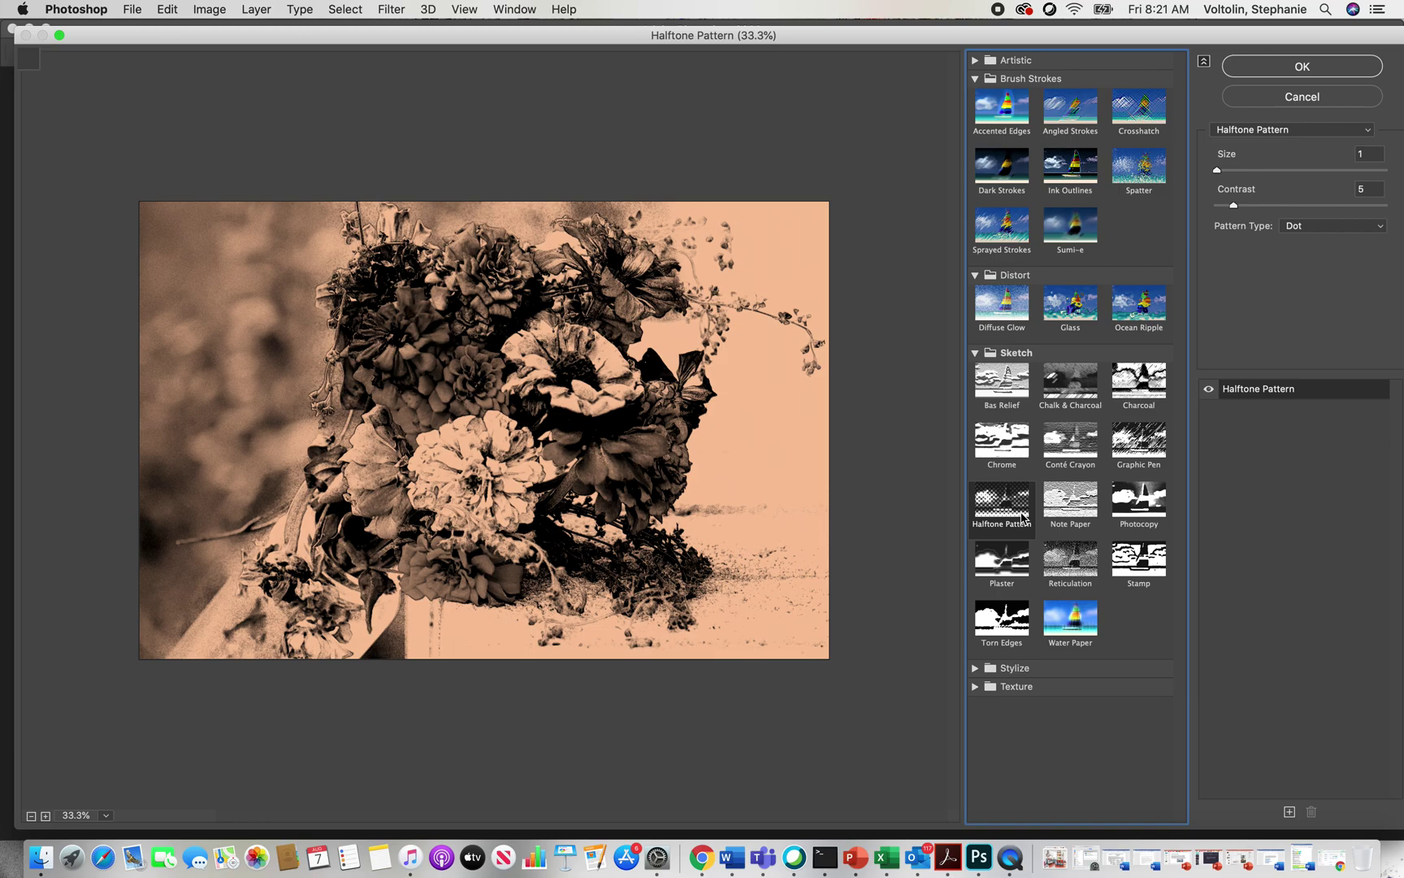
{"action": "left_click", "coordinate": [978, 669]}
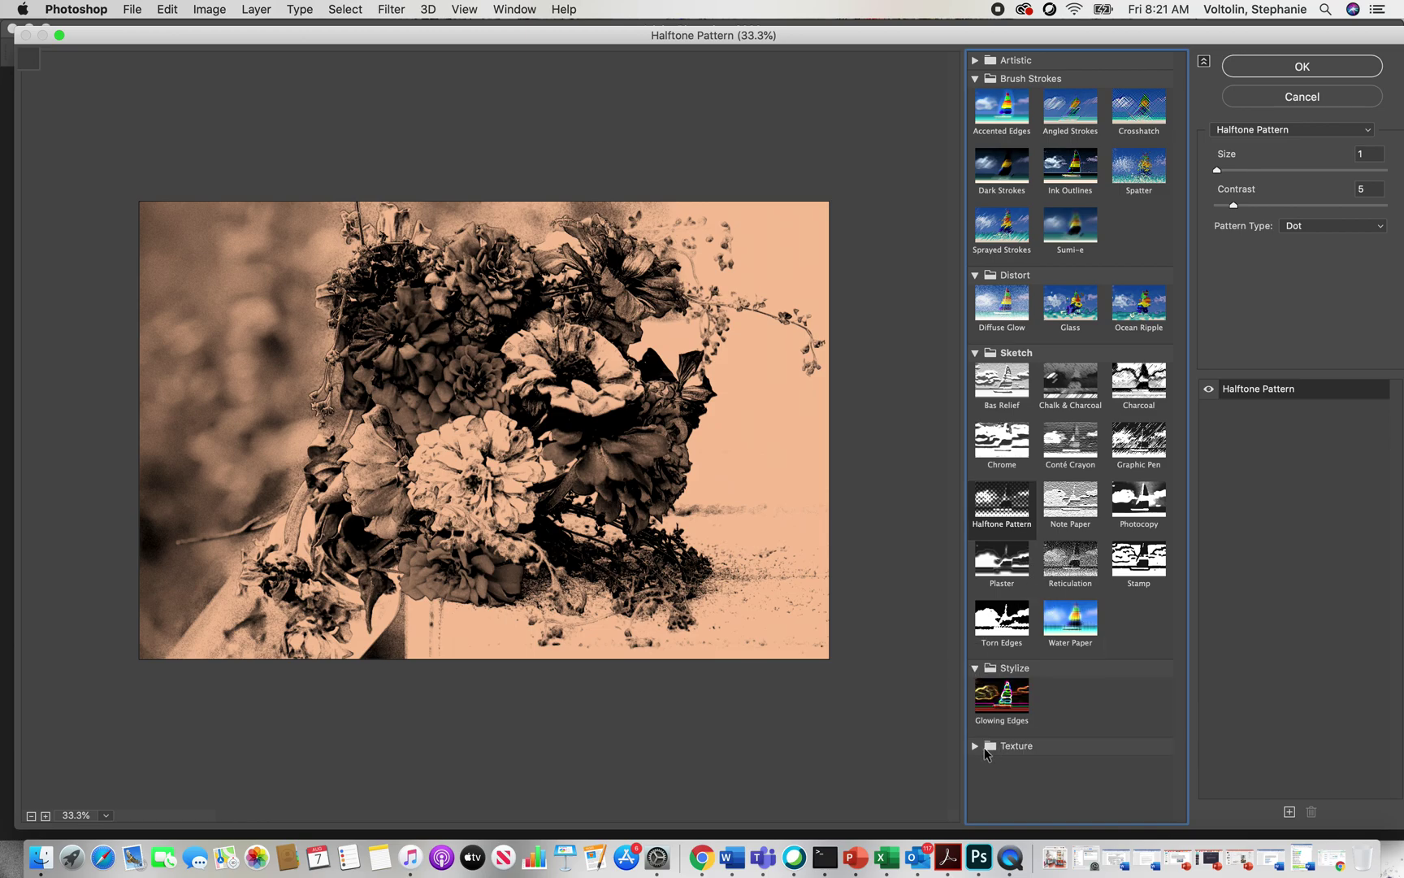
{"action": "left_click", "coordinate": [996, 705]}
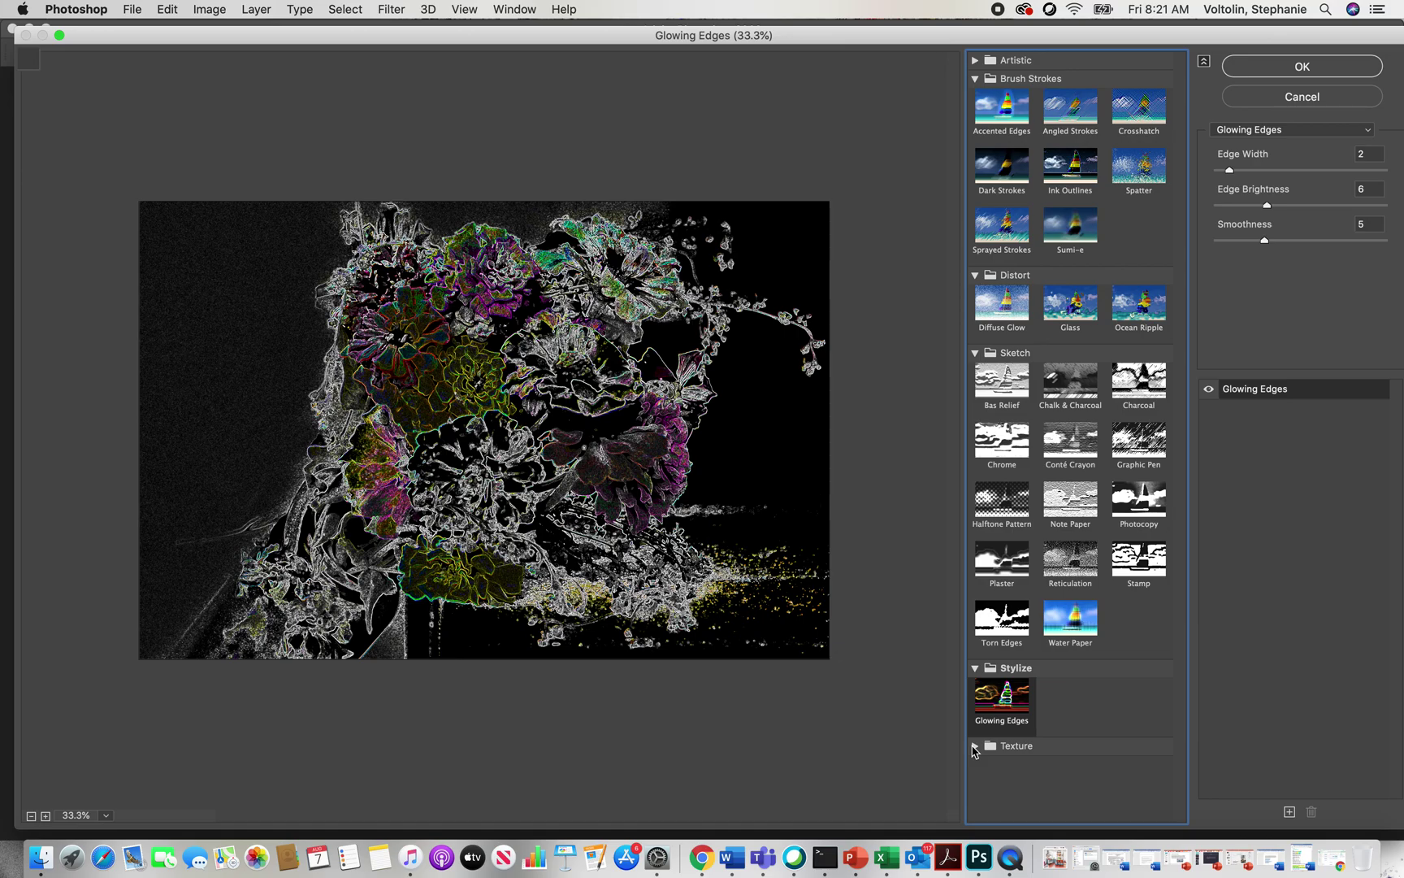
- Expand the Texture category, collapse Stylize, Sketch and Brush Strokes, and preview the Grain and Craquelure filters
{"action": "left_click", "coordinate": [976, 746]}
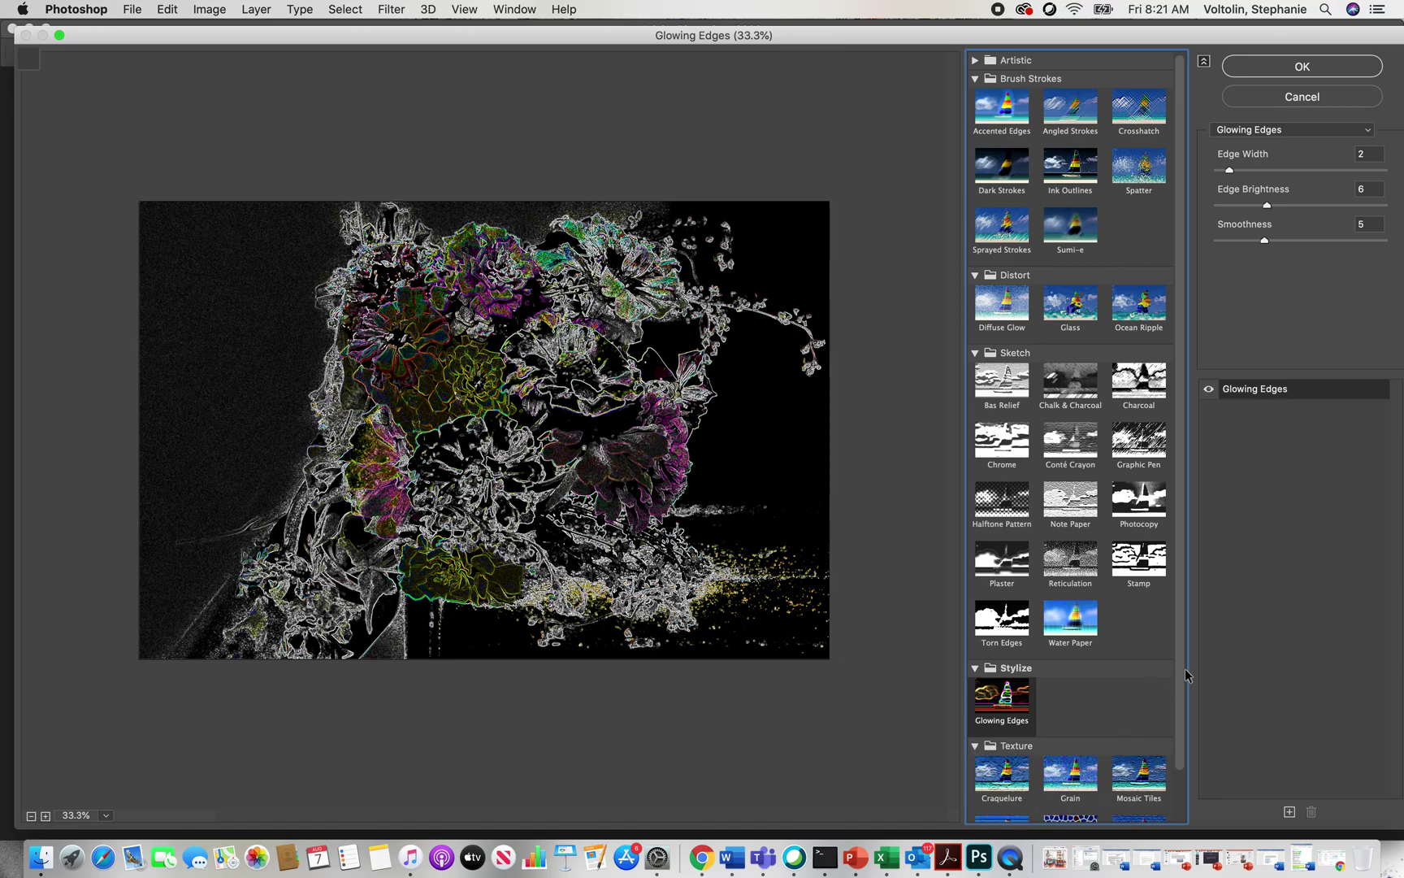
{"action": "scroll", "coordinate": [1180, 673], "scroll_direction": "down", "scroll_amount": 2}
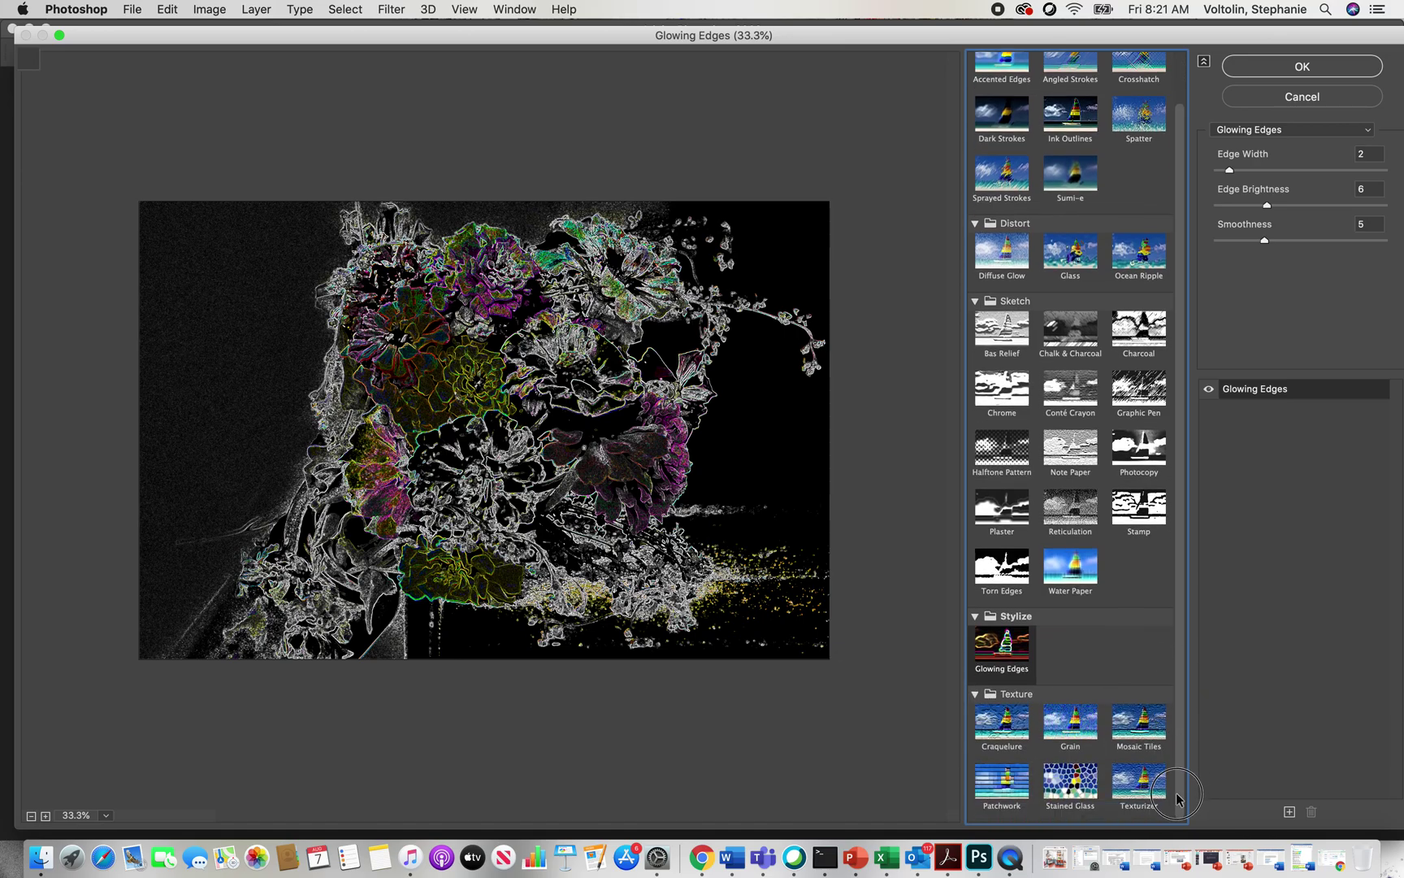
{"action": "left_click", "coordinate": [975, 618]}
{"action": "left_click", "coordinate": [975, 353]}
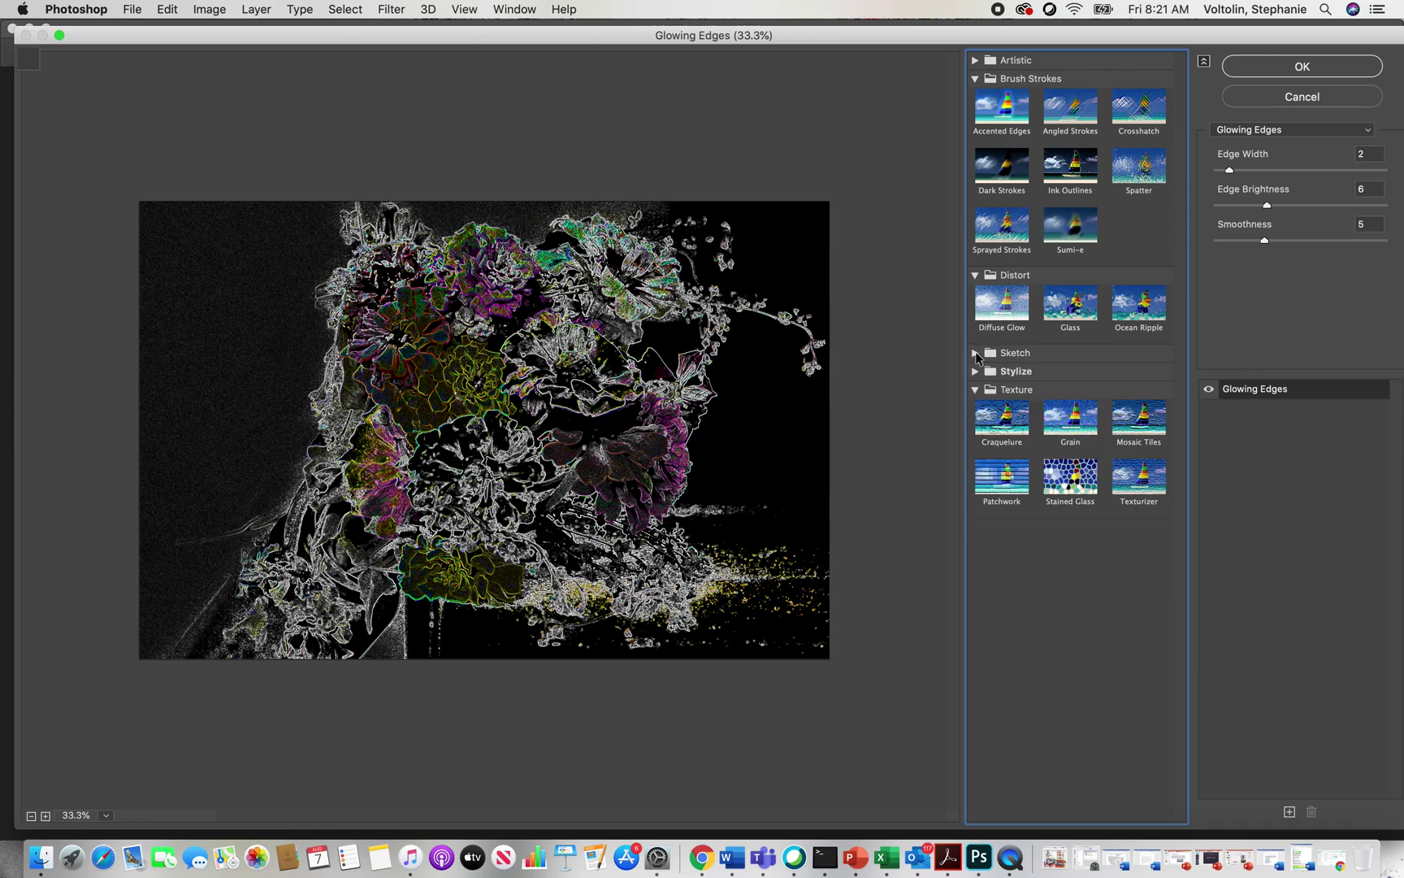
{"action": "left_click", "coordinate": [976, 78]}
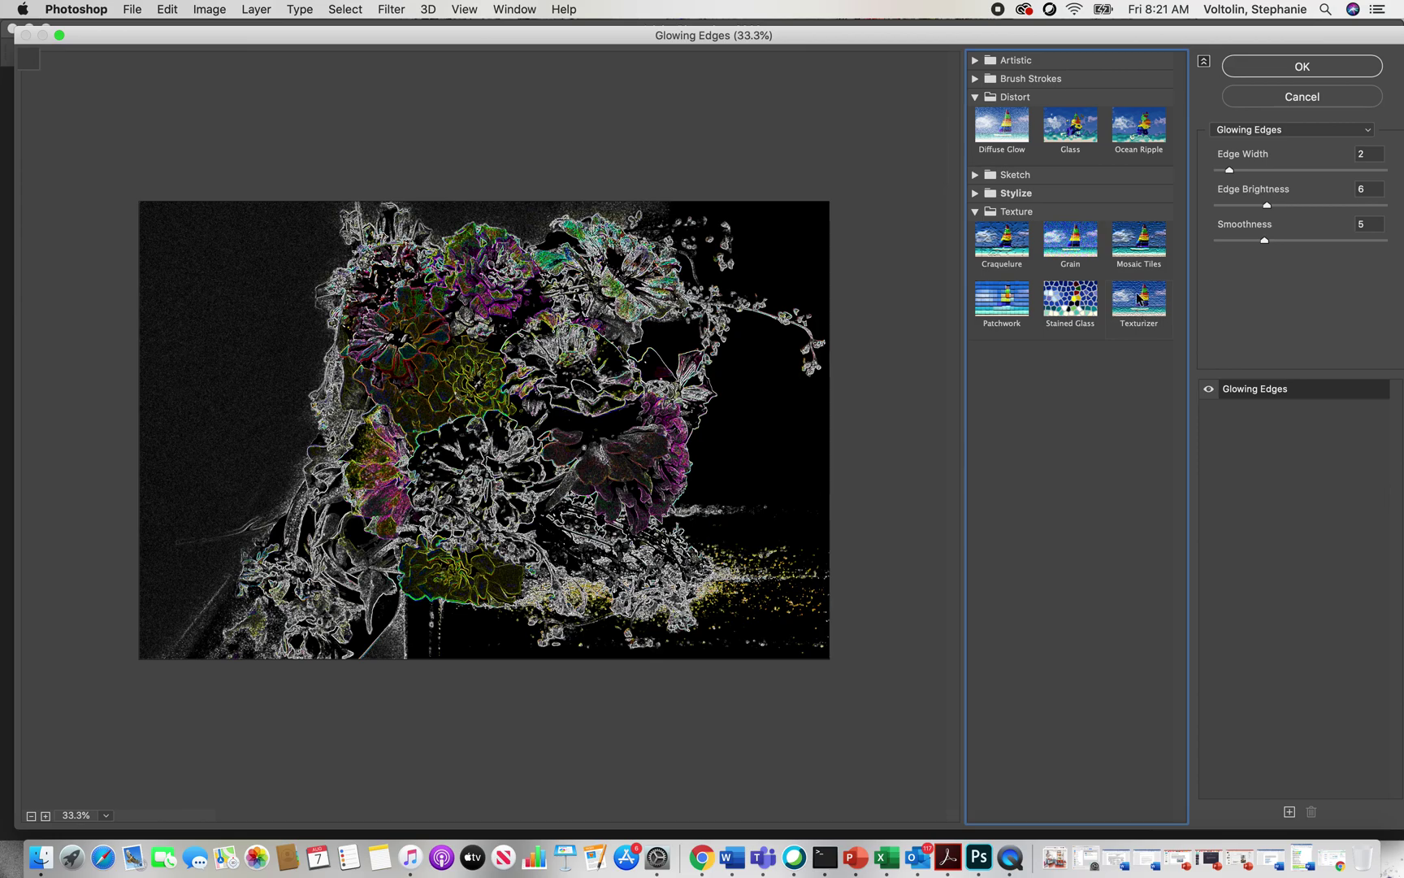
{"action": "left_click", "coordinate": [1075, 243]}
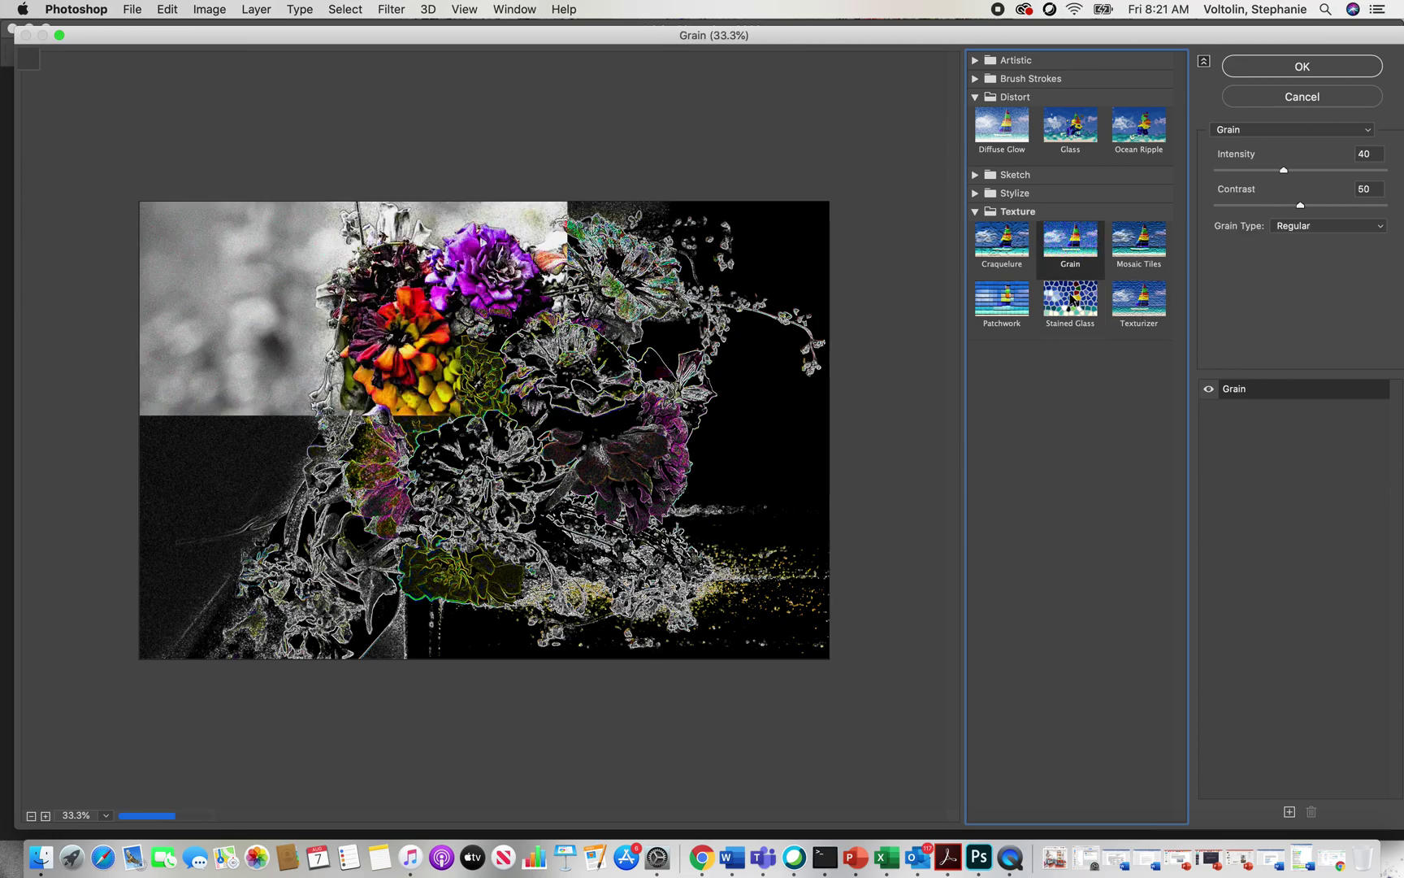
{"action": "left_click", "coordinate": [1015, 241]}
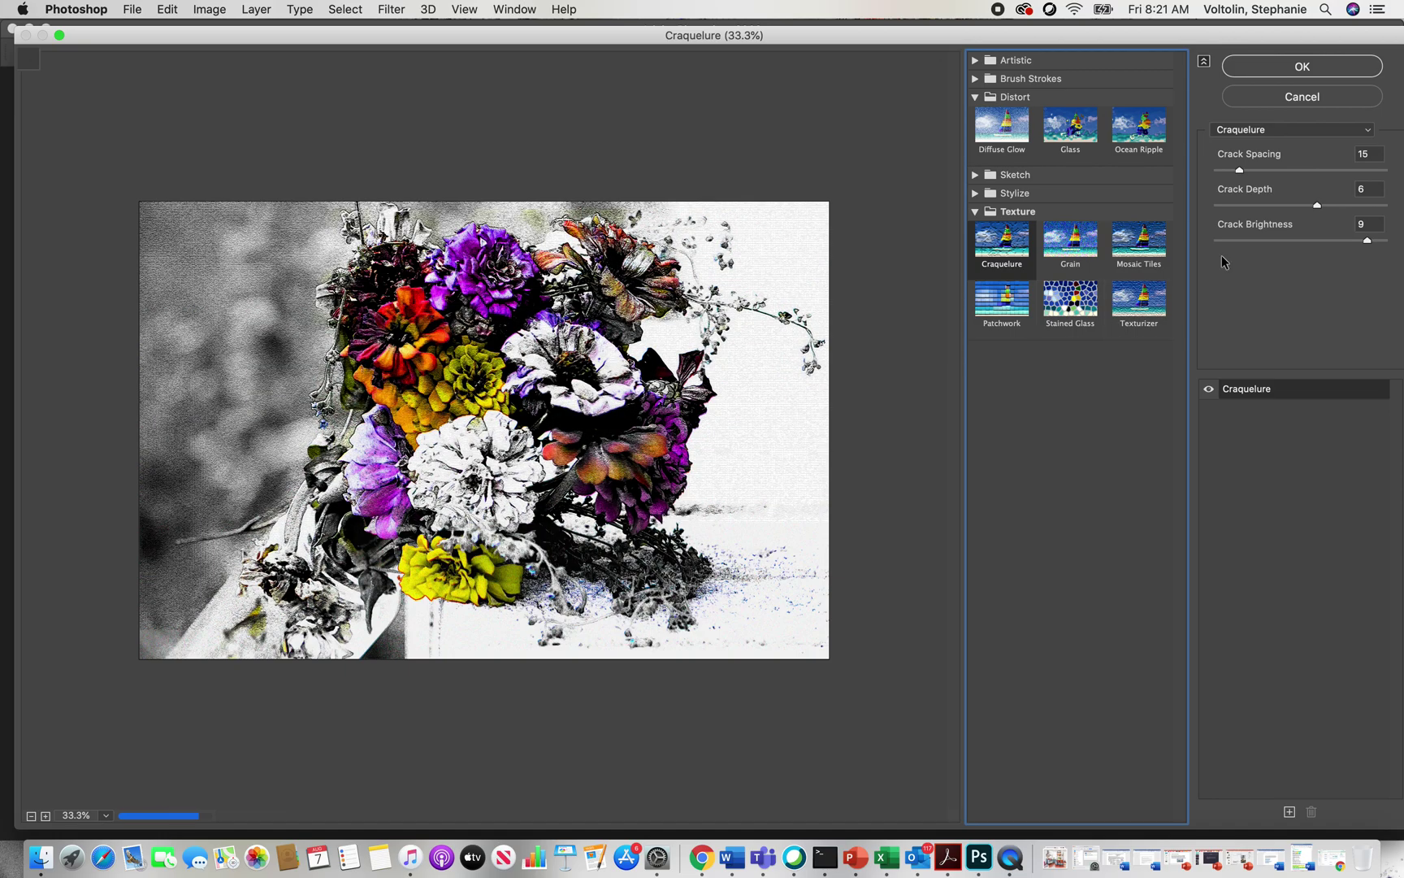
- Try Paint Daubs with Brush Size 26, the Light Rough brush type and Sharpness 4, and cancel the Filter Gallery
{"action": "left_click", "coordinate": [1281, 129]}
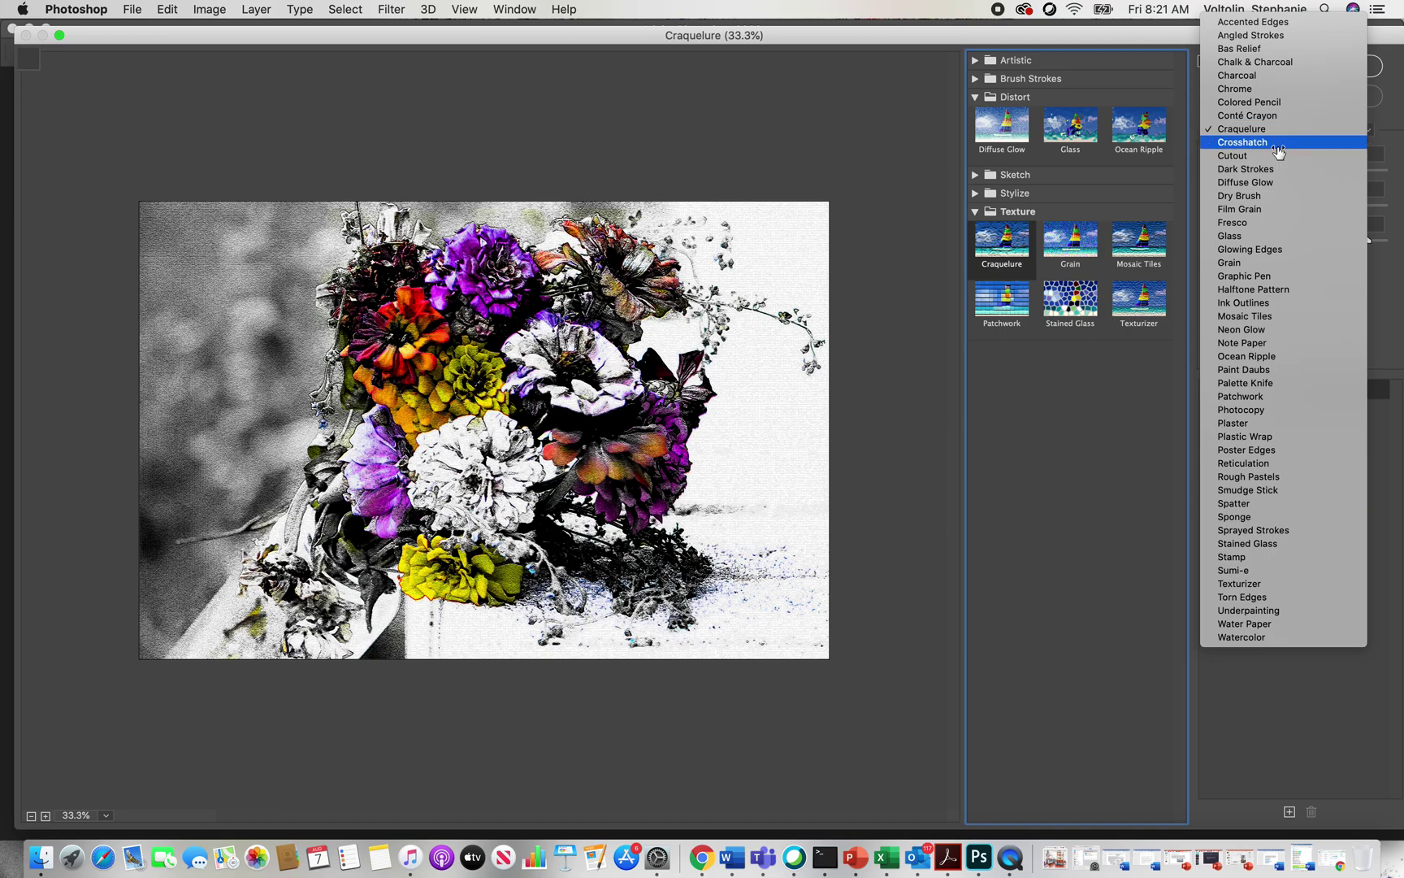
{"action": "left_click", "coordinate": [1272, 369]}
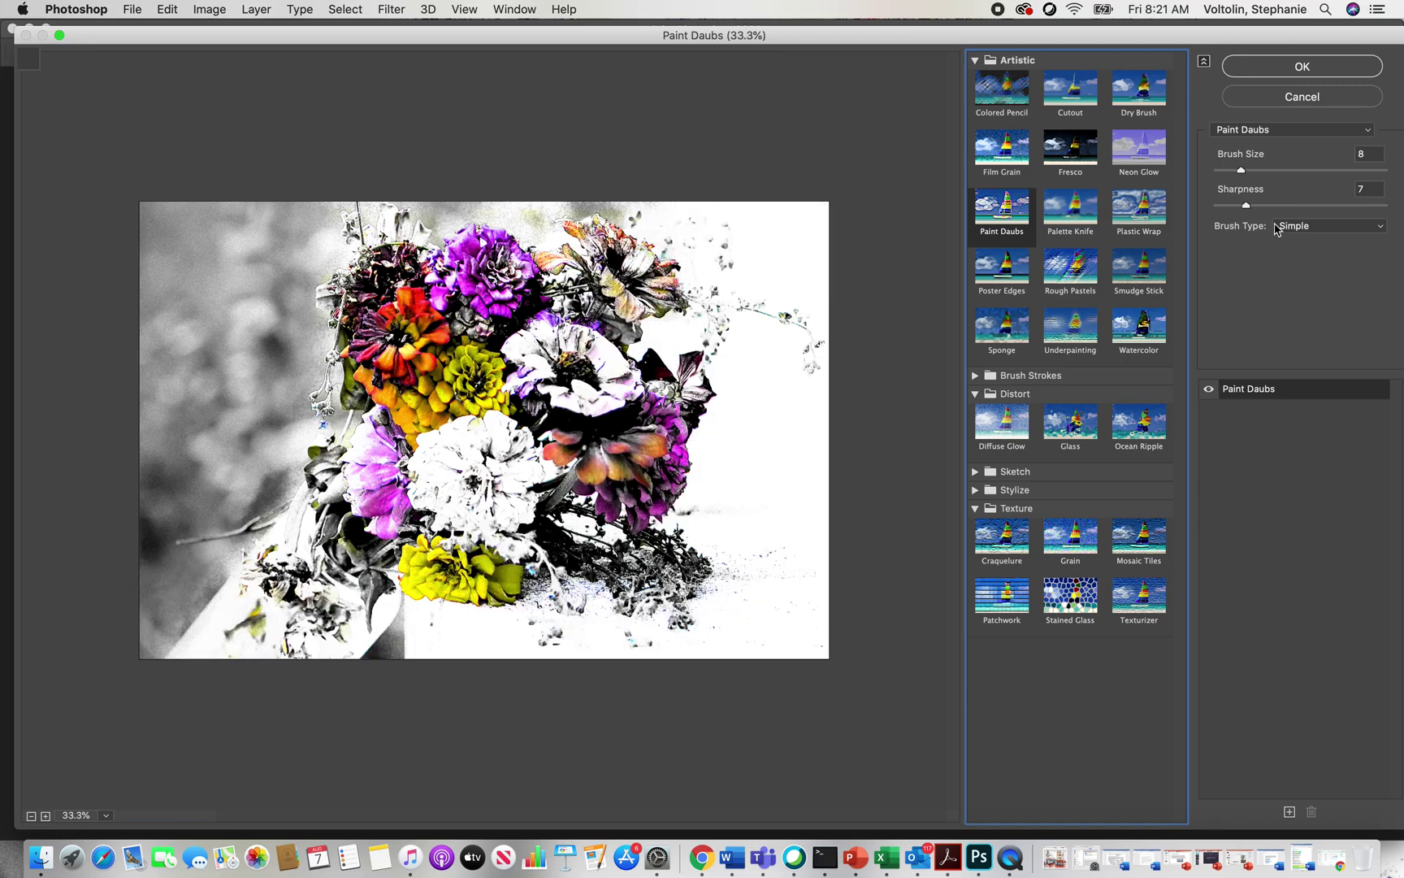
{"action": "left_click_drag", "start_coordinate": [1241, 171], "coordinate": [1304, 172]}
{"action": "left_click", "coordinate": [1313, 231]}
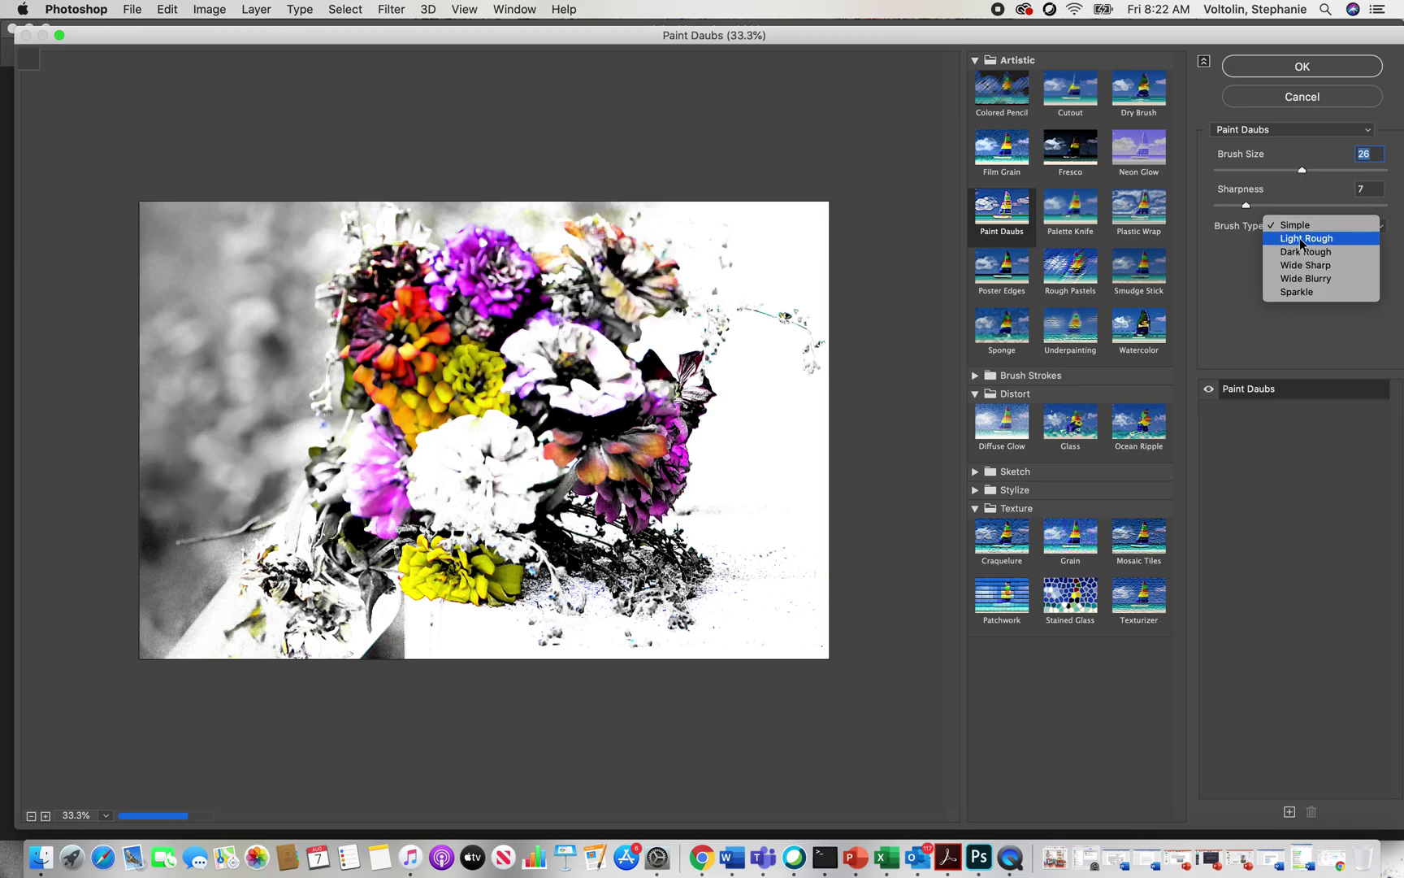
{"action": "left_click", "coordinate": [1301, 238]}
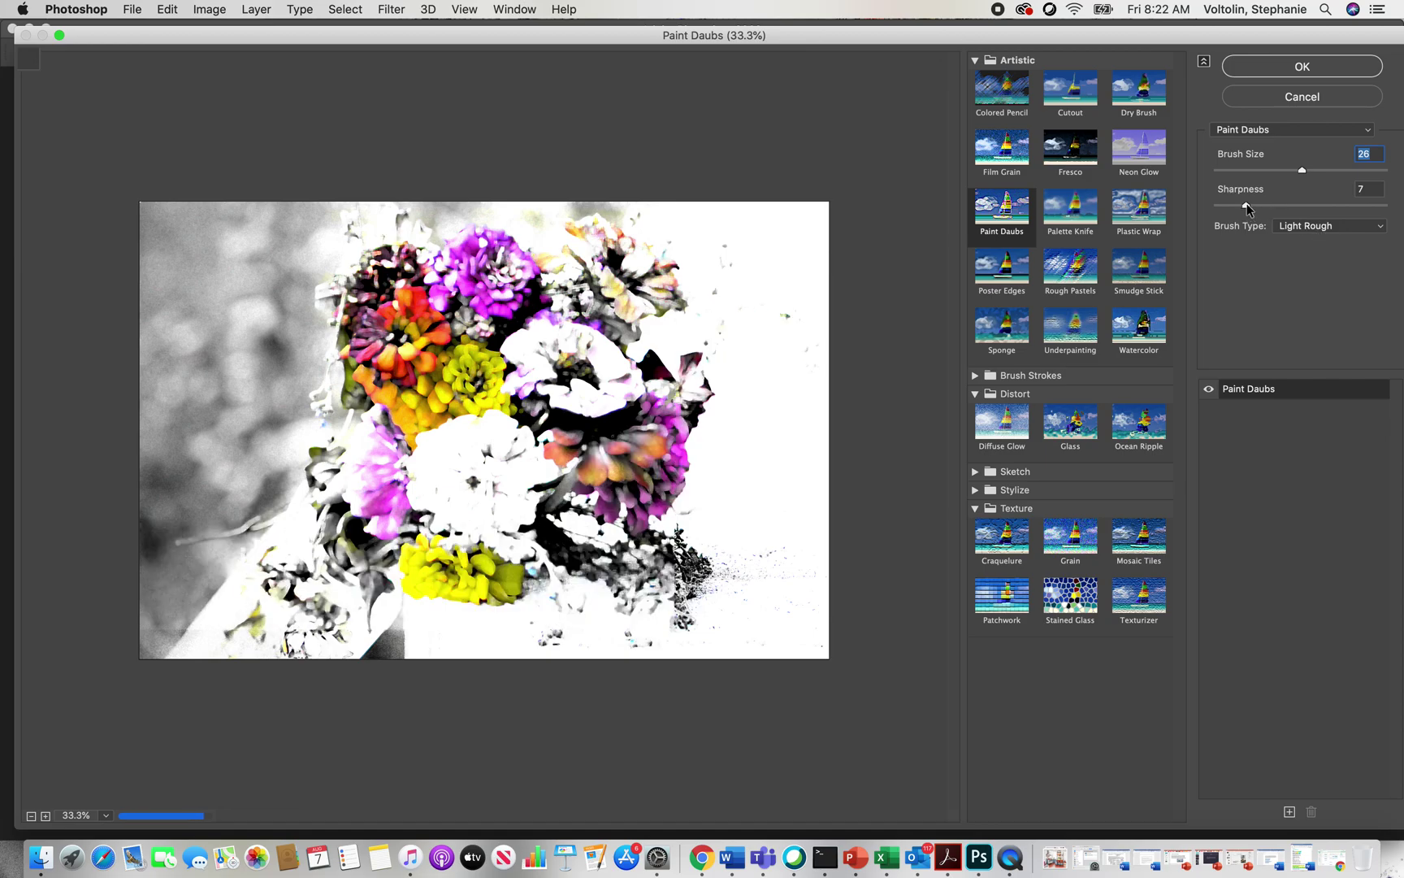
{"action": "left_click_drag", "start_coordinate": [1249, 210], "coordinate": [1235, 210]}
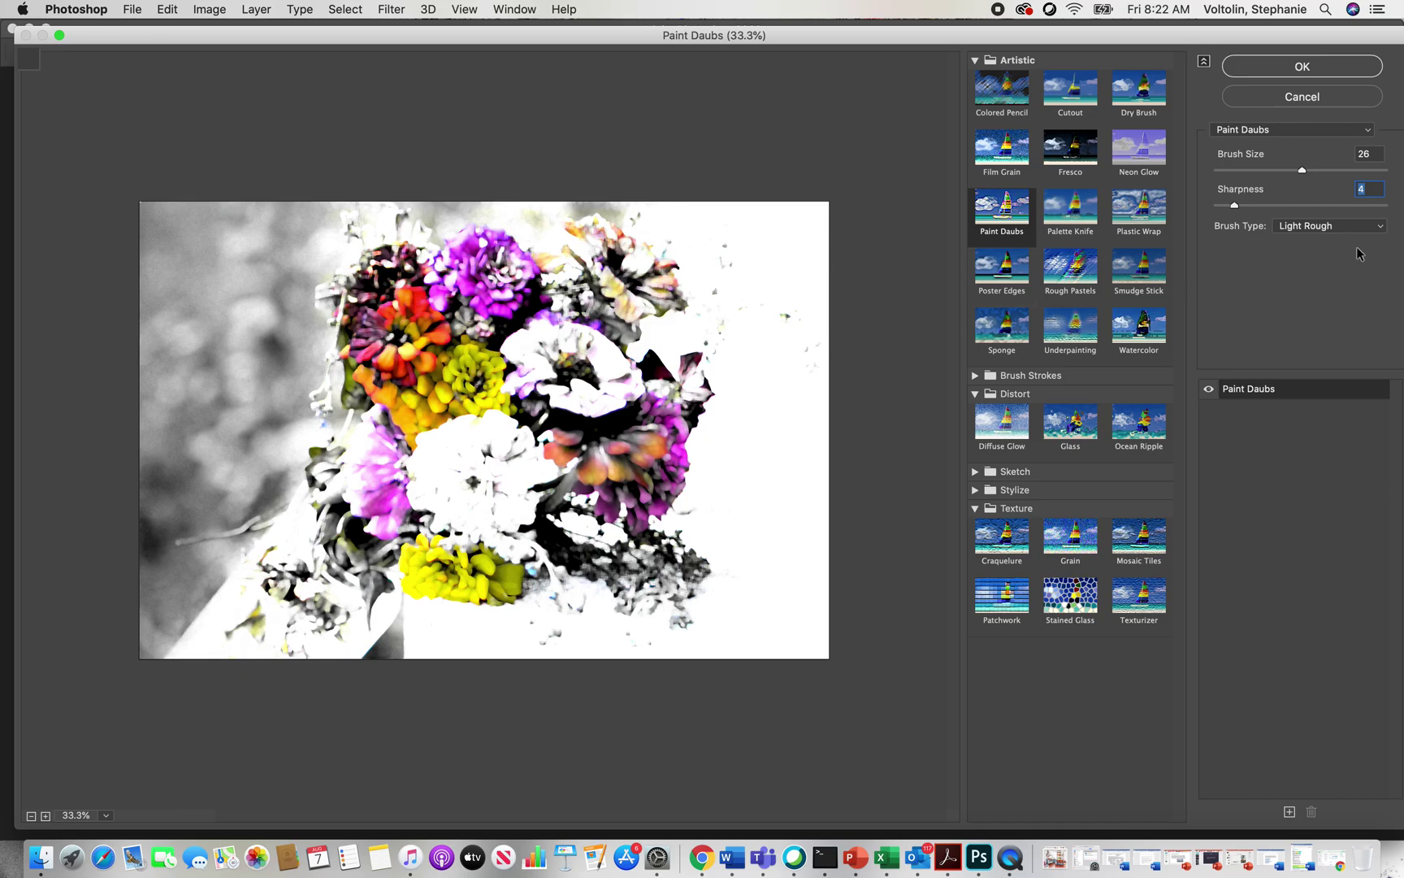
{"action": "left_click", "coordinate": [1302, 96]}
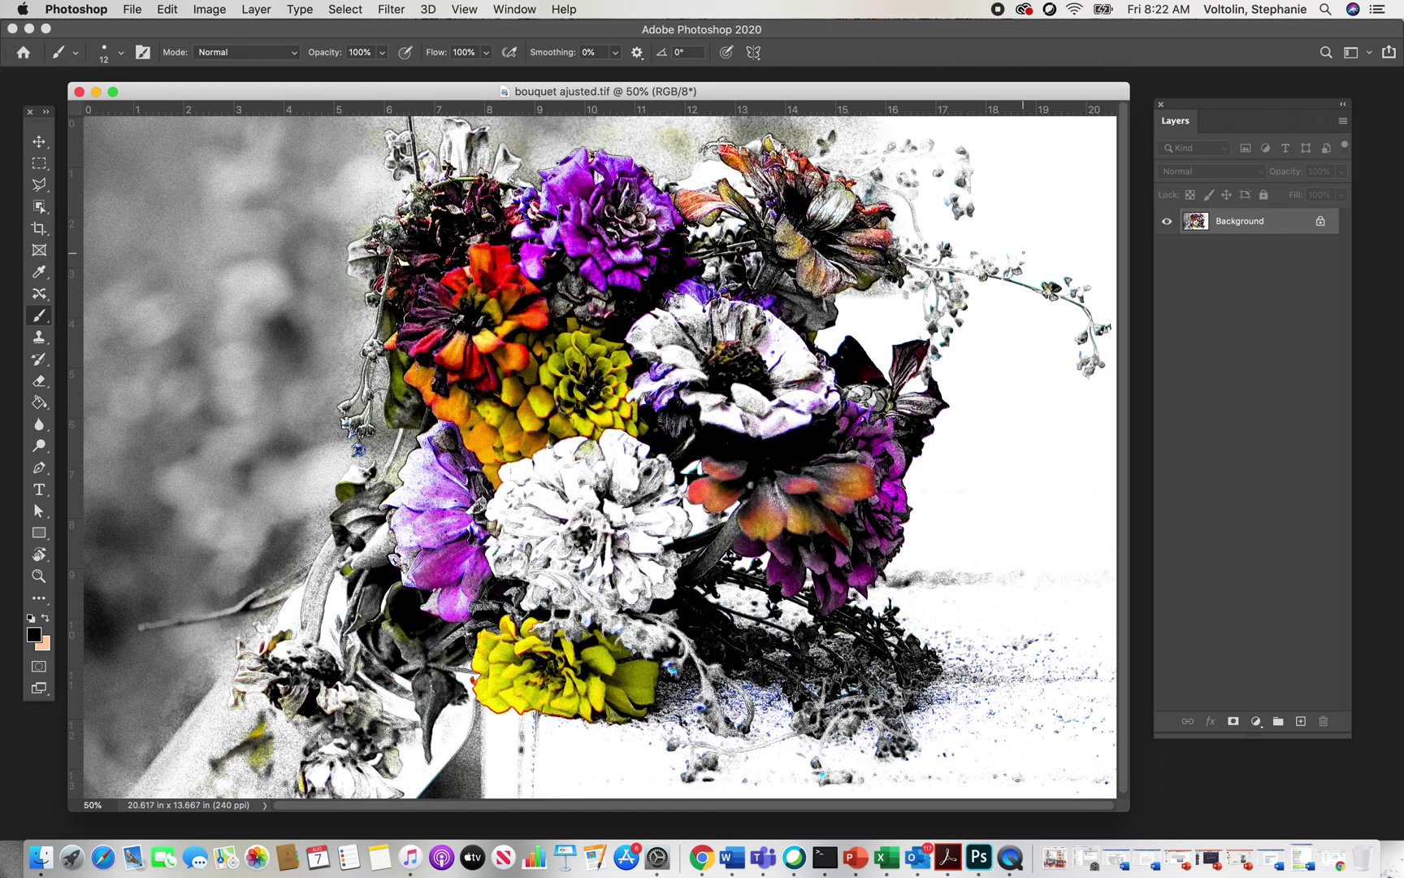